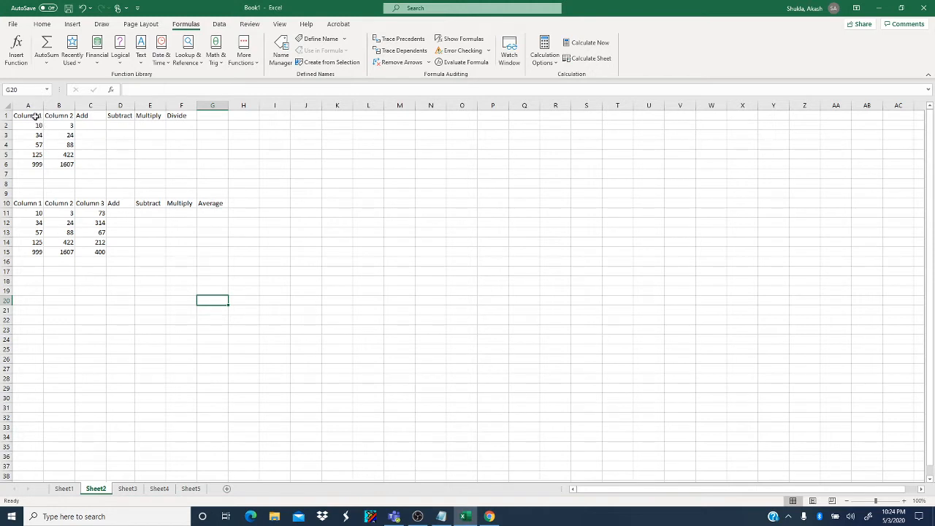
{"action": "left_click", "coordinate": [36, 116]}
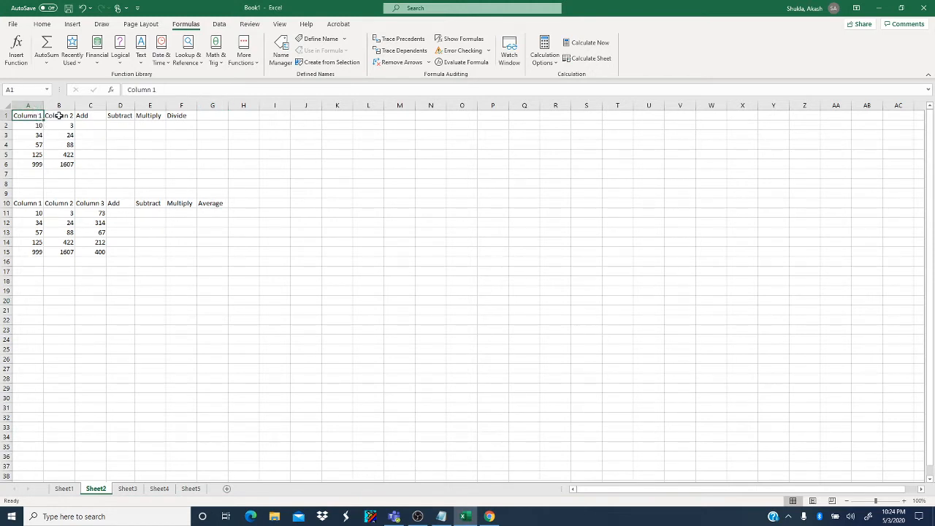
{"action": "left_click", "coordinate": [61, 116]}
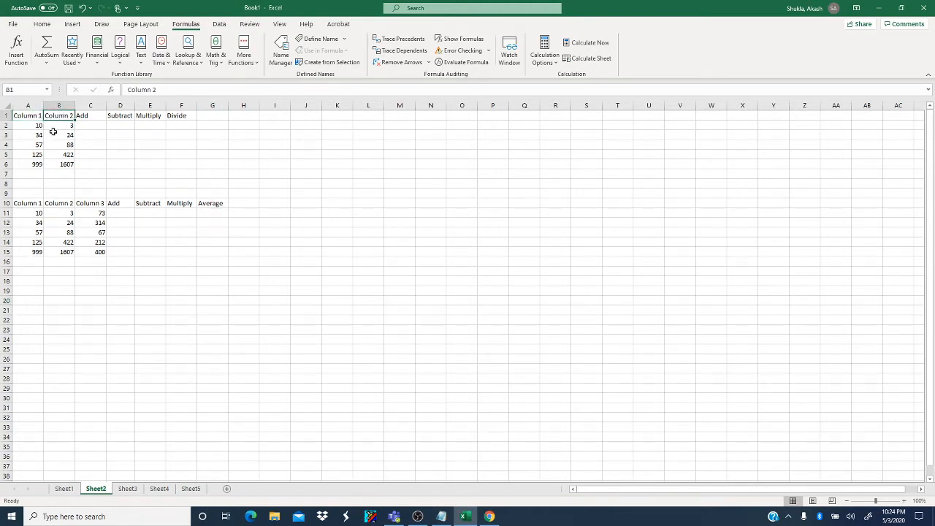
{"action": "left_click", "coordinate": [95, 126]}
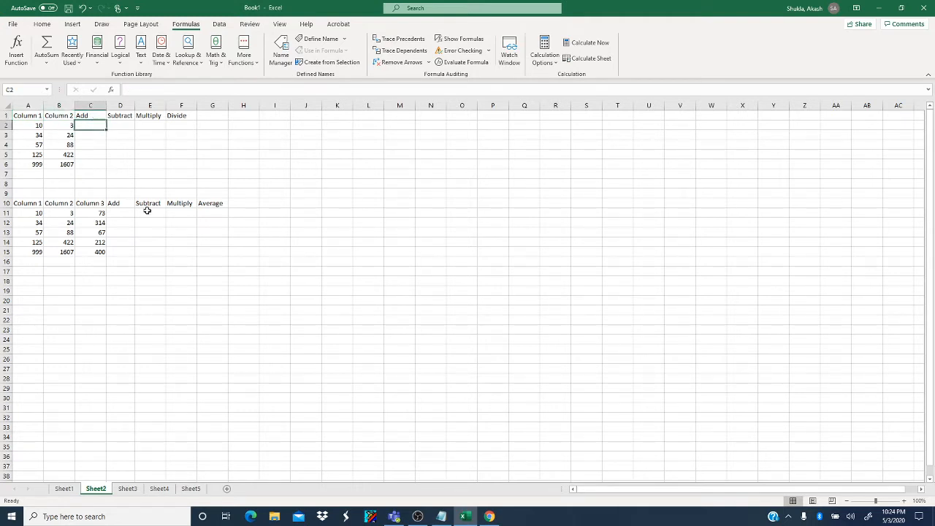
{"action": "left_click", "coordinate": [91, 161]}
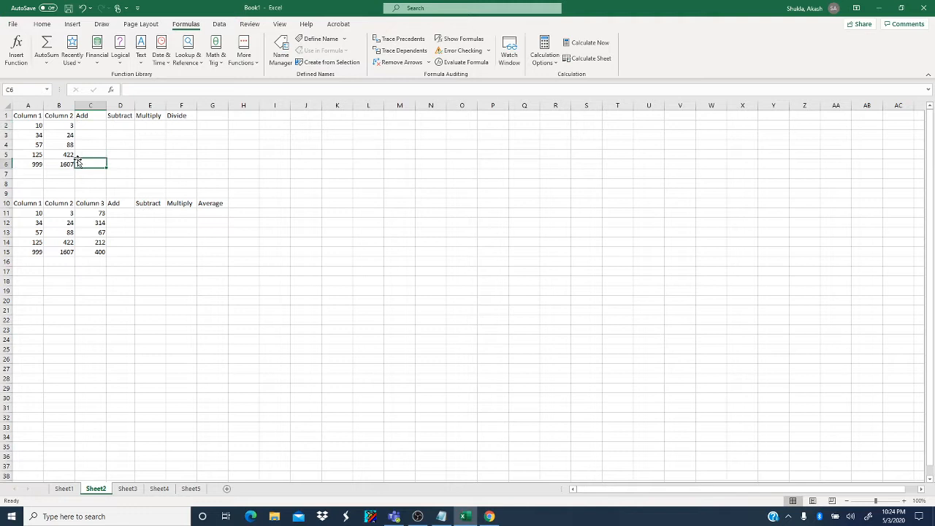
- Enter the formula =A2+B2 in cell C2 under Add to sum the first row's two values
{"action": "left_click", "coordinate": [93, 126]}
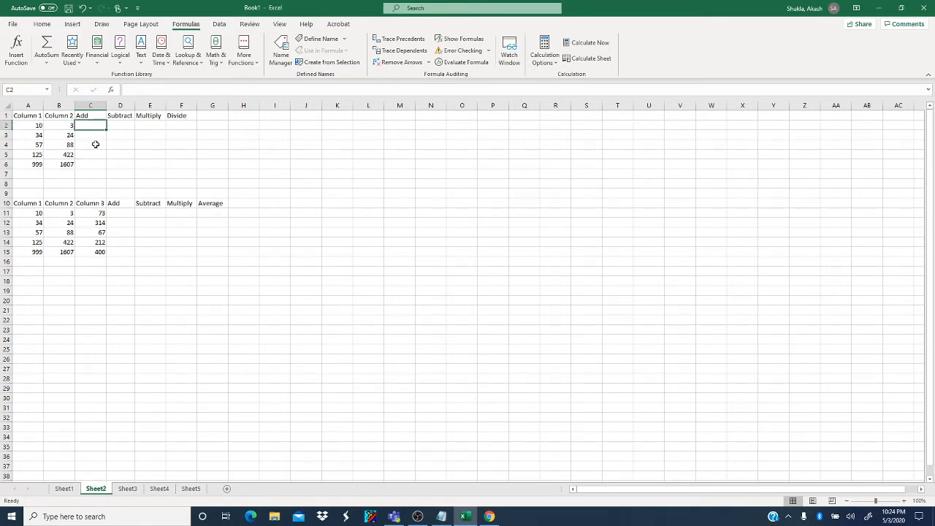
{"action": "type", "text": "="}
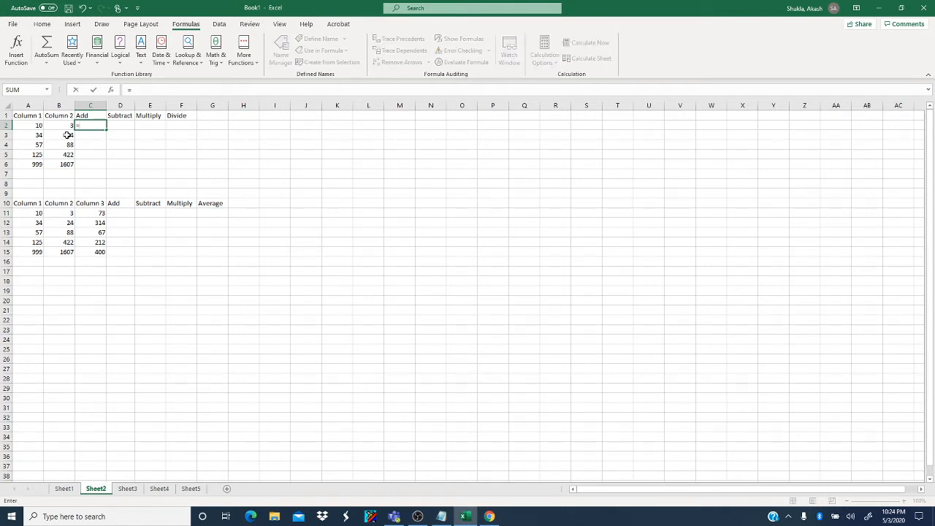
{"action": "left_click", "coordinate": [29, 126]}
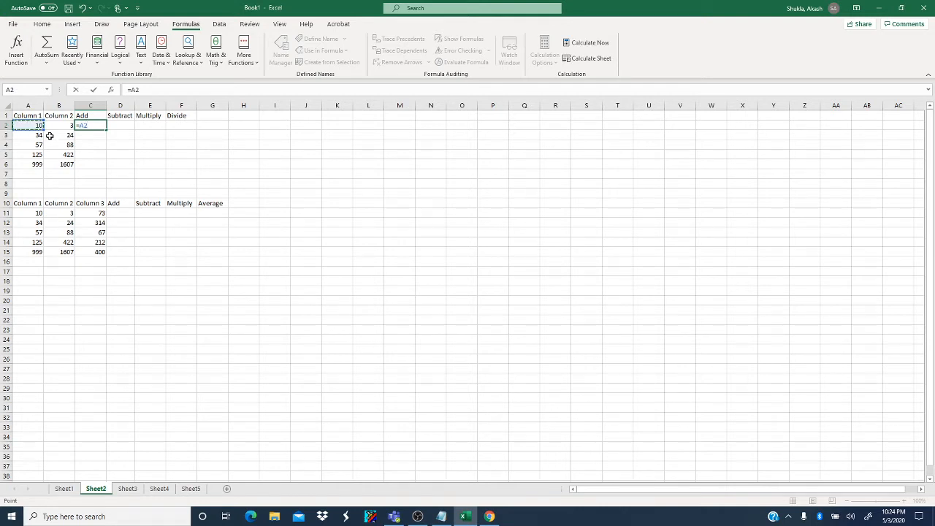
{"action": "type", "text": "+"}
{"action": "left_click", "coordinate": [62, 128]}
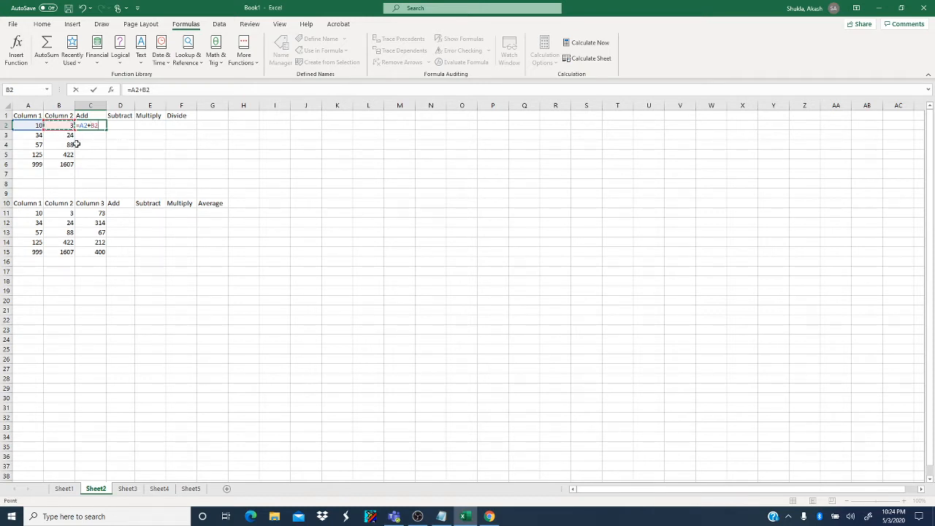
{"action": "key", "text": "Return"}
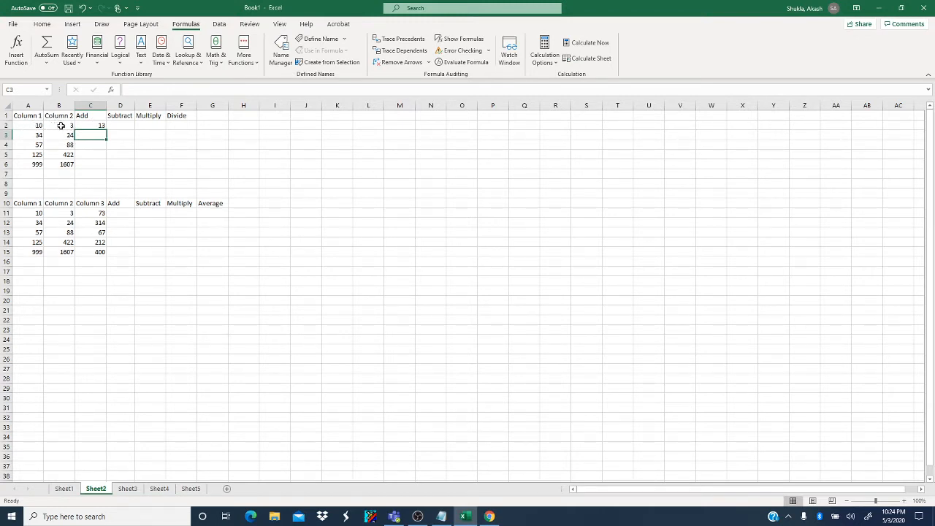
- Enter the formula =A2-B2 in cell D2 under Subtract
{"action": "left_click", "coordinate": [123, 125]}
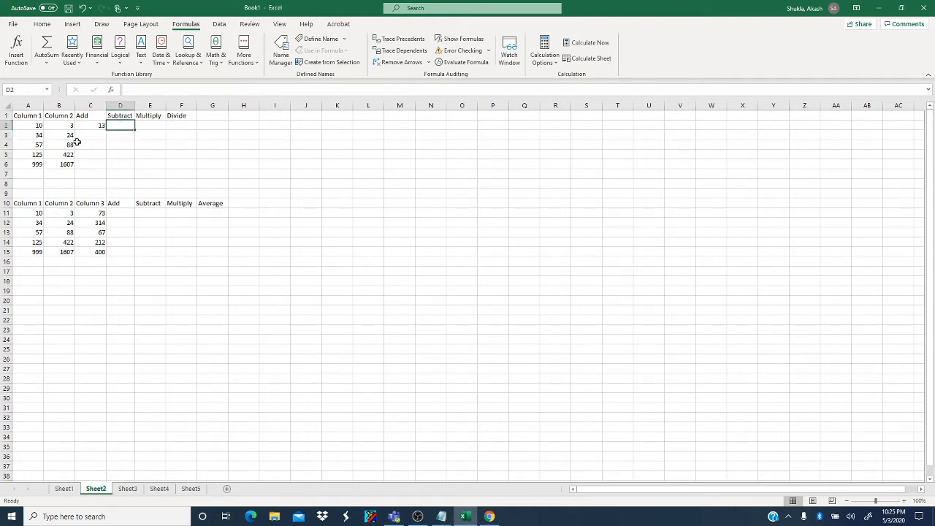
{"action": "type", "text": "="}
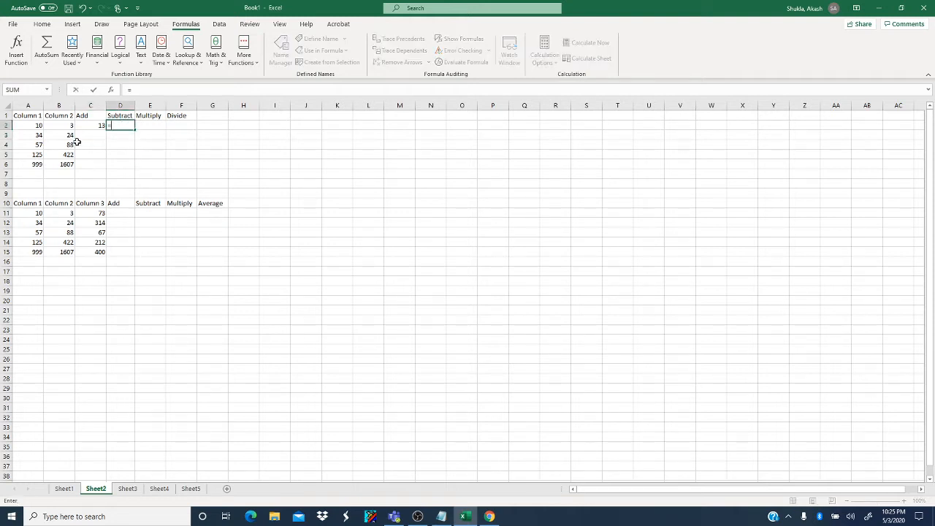
{"action": "left_click", "coordinate": [36, 125]}
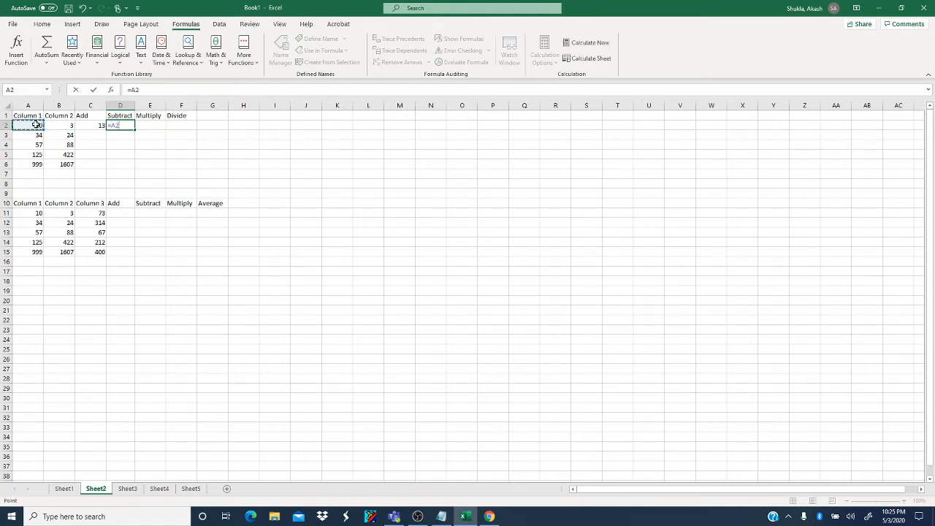
{"action": "type", "text": "-"}
{"action": "left_click", "coordinate": [62, 125]}
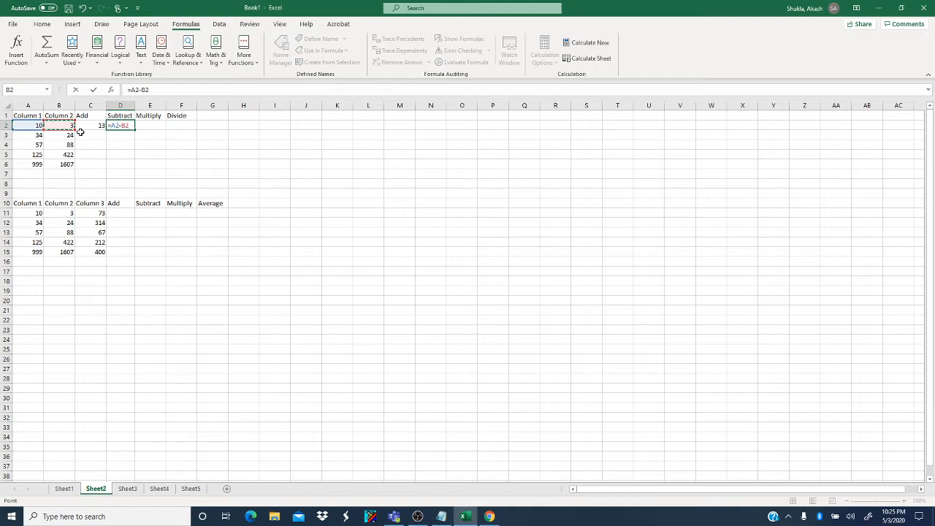
{"action": "key", "text": "Return"}
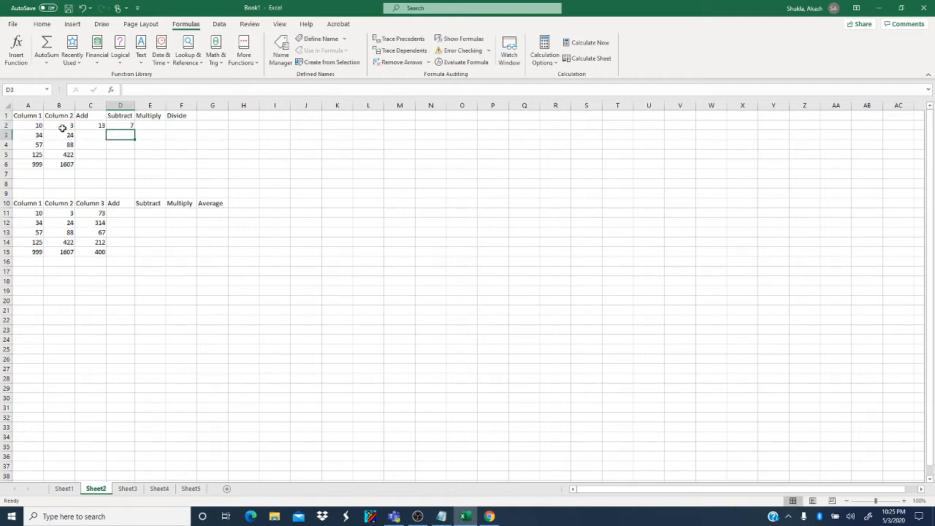
- Enter the formula =A2*B2 in cell E2 under Multiply
{"action": "left_click", "coordinate": [150, 126]}
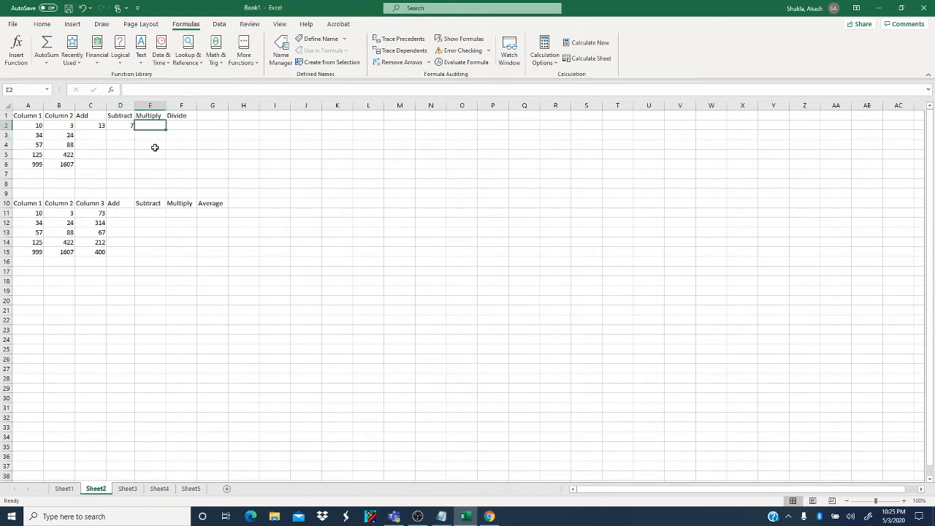
{"action": "type", "text": "="}
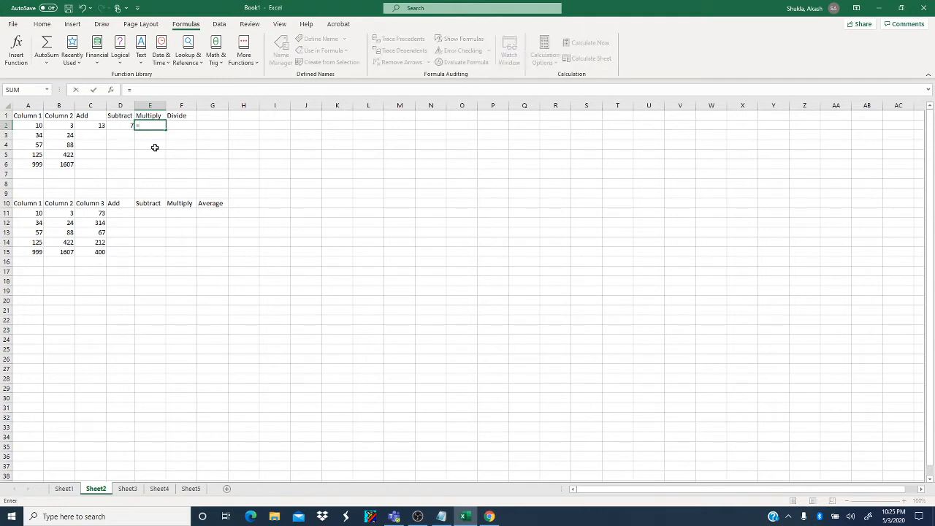
{"action": "left_click", "coordinate": [35, 125]}
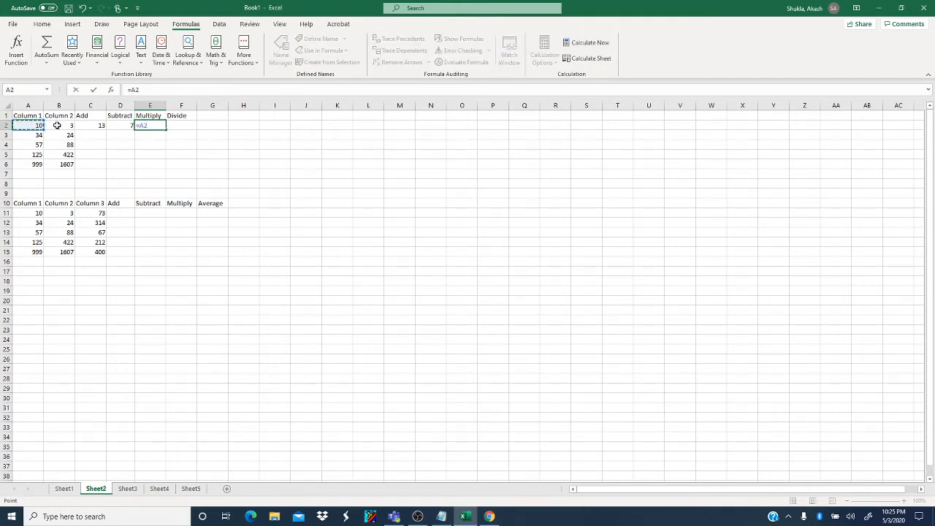
{"action": "type", "text": "*"}
{"action": "left_click", "coordinate": [63, 126]}
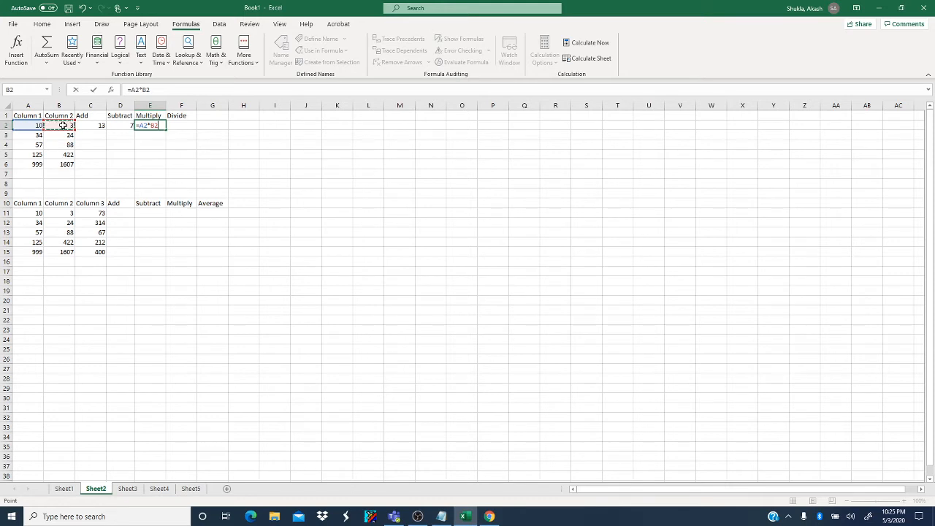
{"action": "key", "text": "Return"}
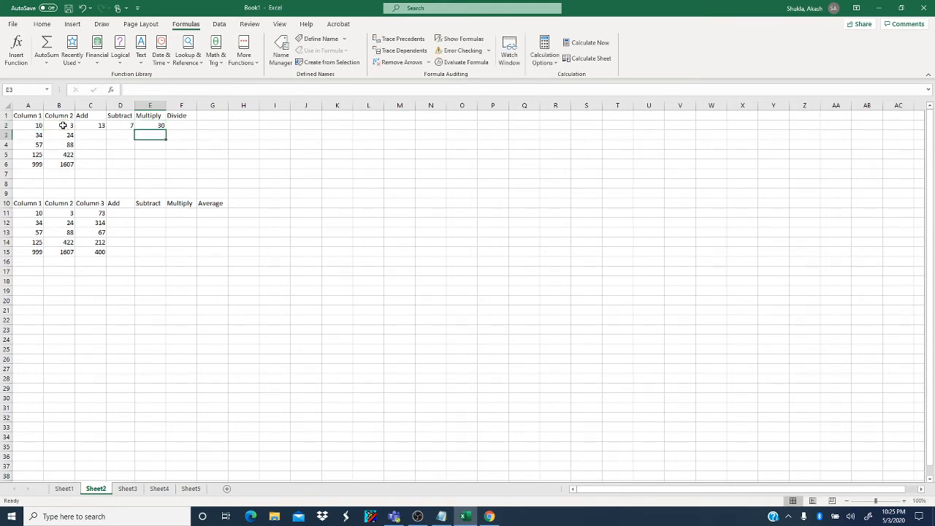
- Enter the formula =A2/B2 in cell F2 under Divide
{"action": "left_click", "coordinate": [179, 126]}
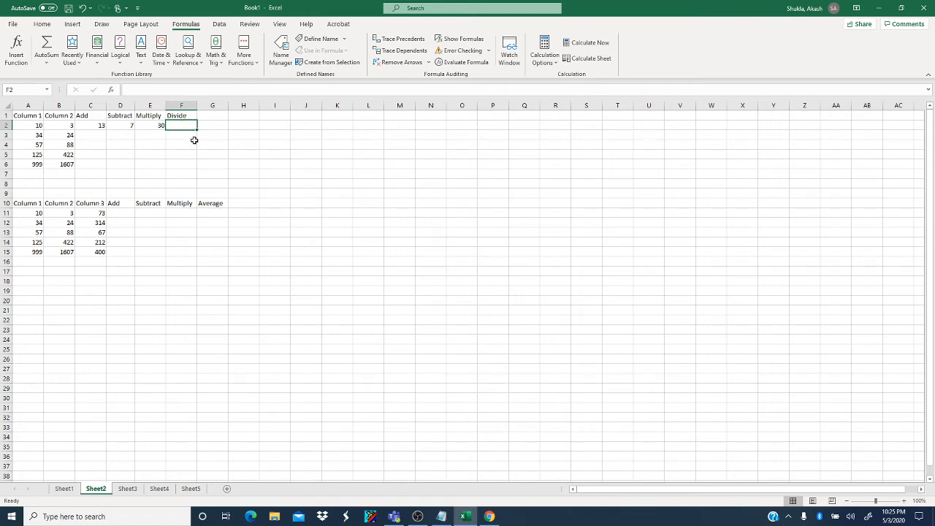
{"action": "type", "text": "="}
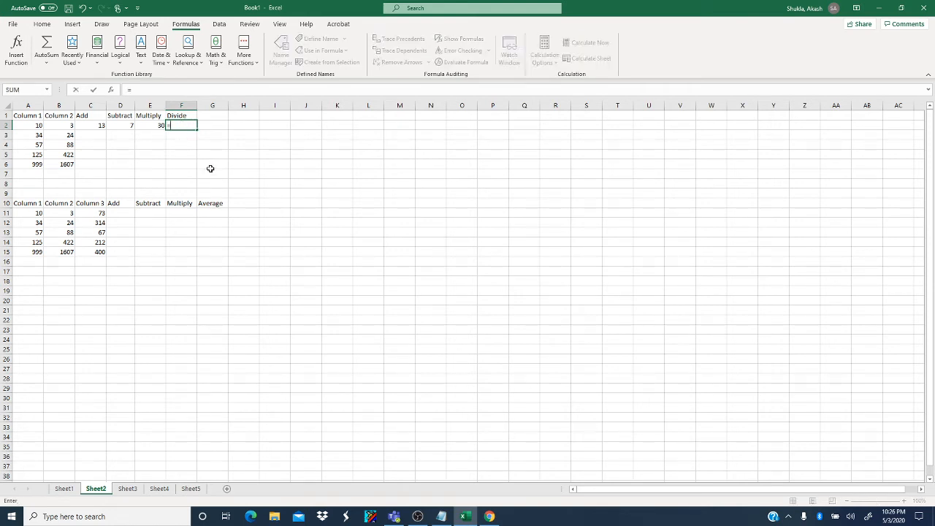
{"action": "left_click", "coordinate": [36, 126]}
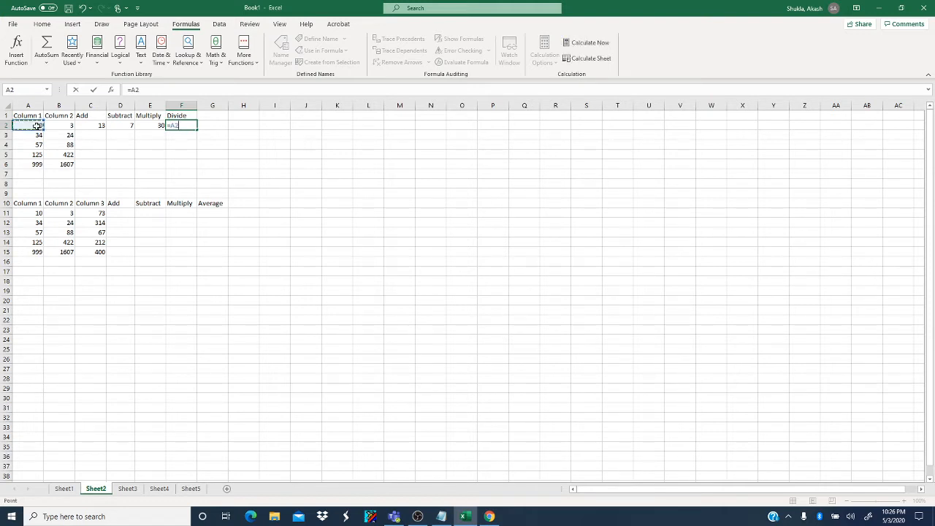
{"action": "type", "text": "/"}
{"action": "left_click", "coordinate": [61, 127]}
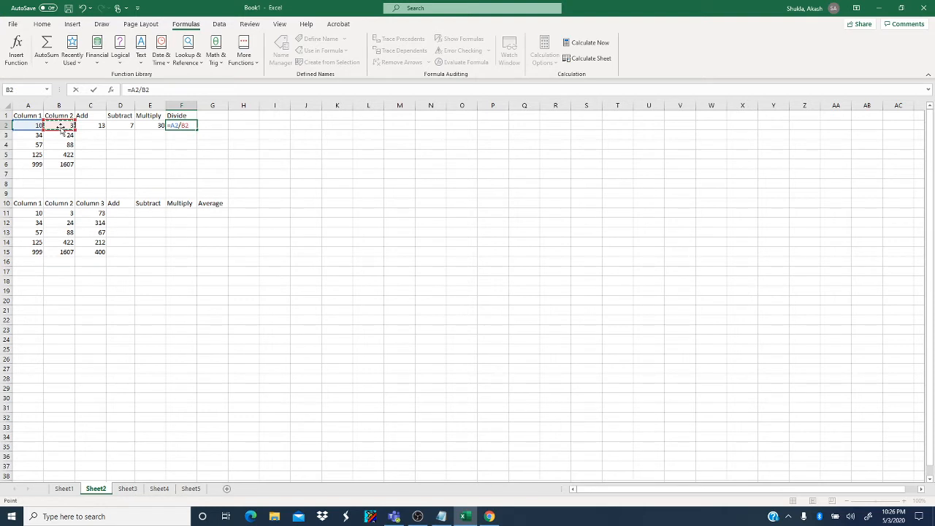
{"action": "key", "text": "Return"}
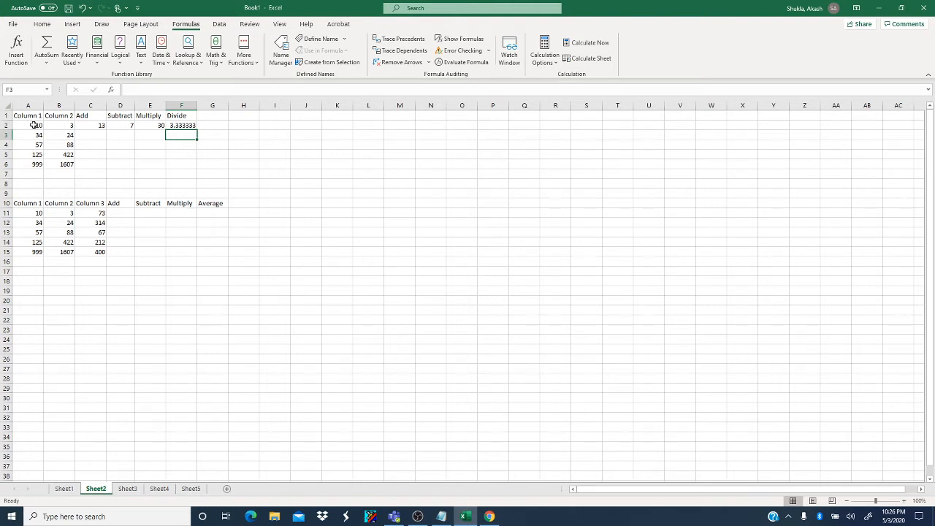
{"action": "left_click_drag", "start_coordinate": [34, 125], "coordinate": [121, 128]}
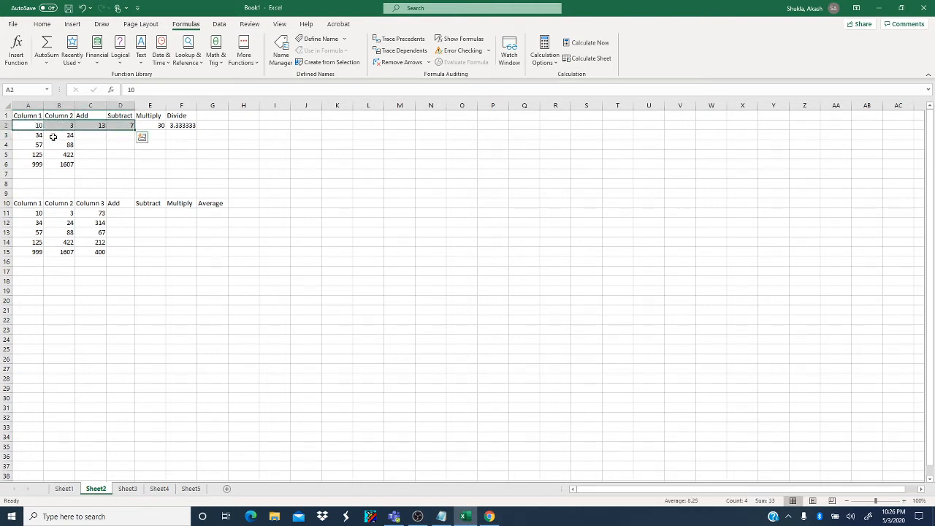
{"action": "left_click_drag", "start_coordinate": [29, 135], "coordinate": [56, 161]}
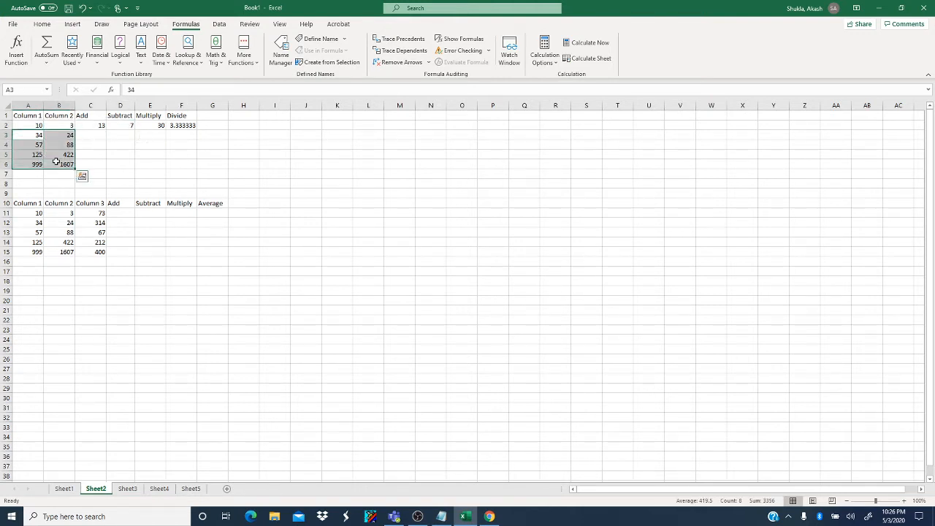
{"action": "left_click", "coordinate": [102, 134]}
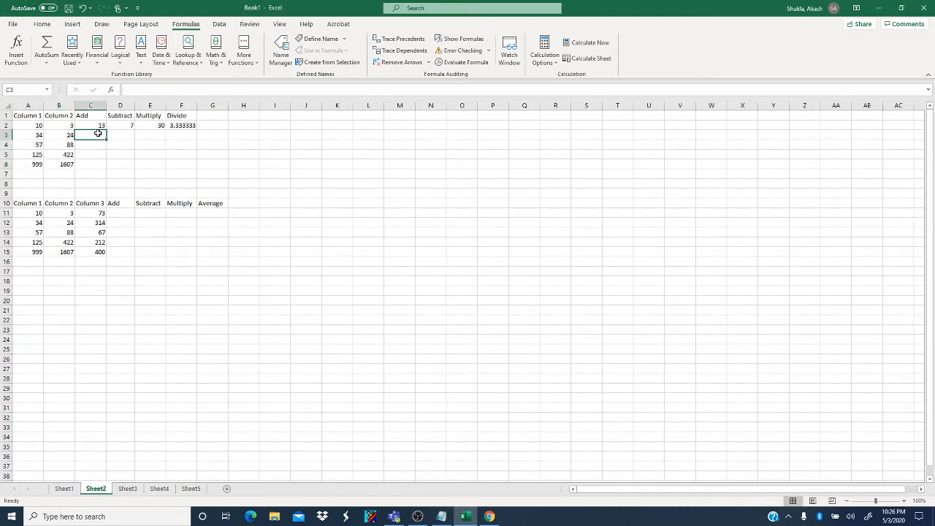
- Fill the Add formula from C2 down through C6 in the first table
{"action": "left_click", "coordinate": [98, 126]}
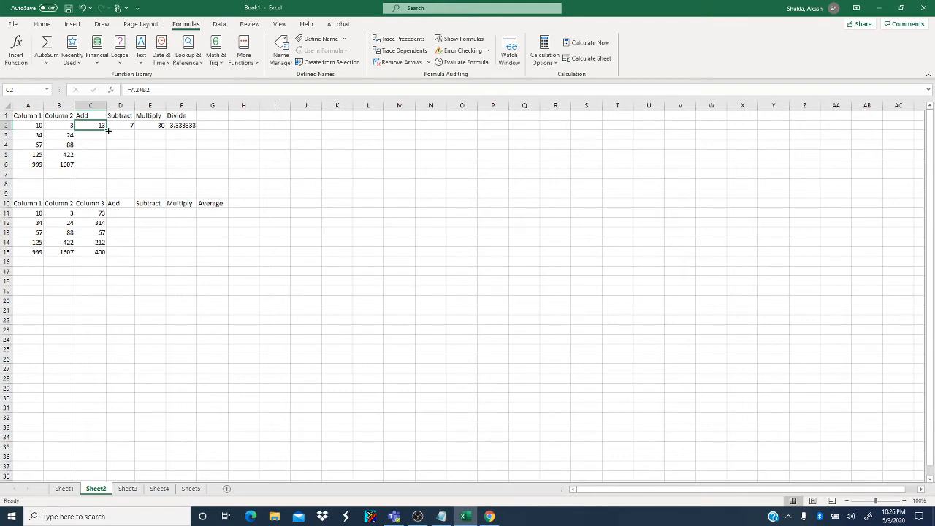
{"action": "left_click_drag", "start_coordinate": [108, 130], "coordinate": [108, 168]}
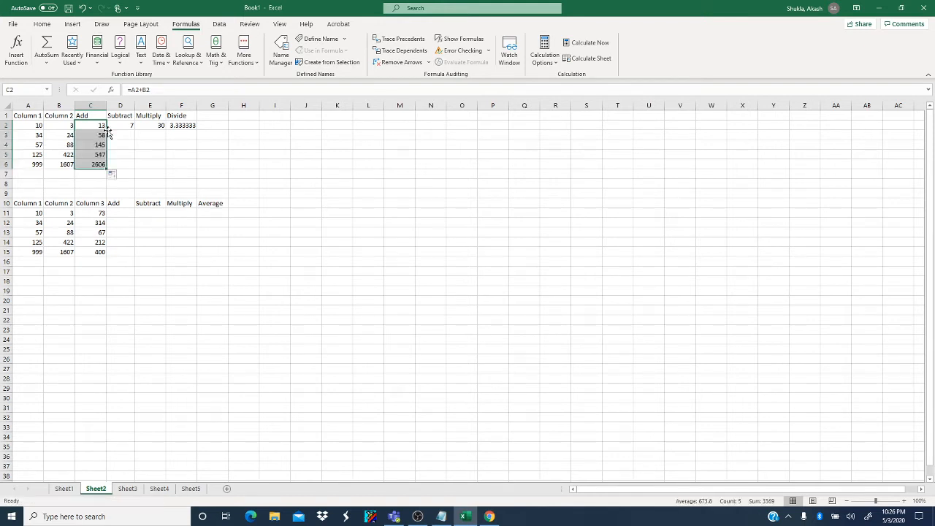
{"action": "left_click", "coordinate": [95, 151]}
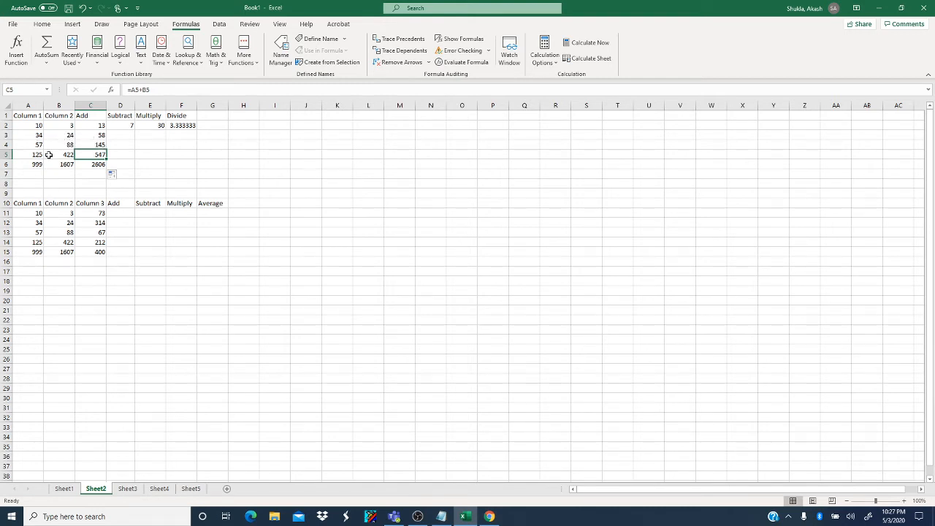
- Fill the Subtract formula from D2 down through D6 in the first table
{"action": "left_click", "coordinate": [119, 124]}
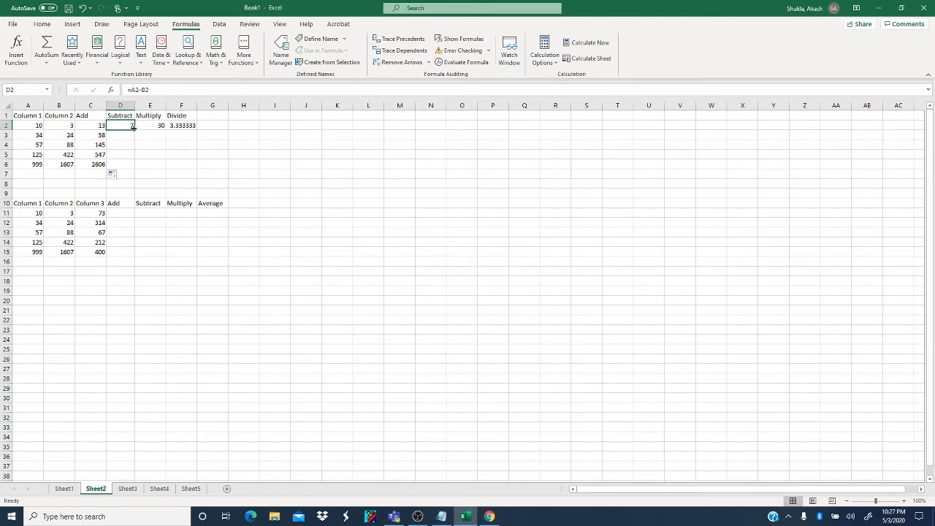
{"action": "double_click", "coordinate": [133, 128]}
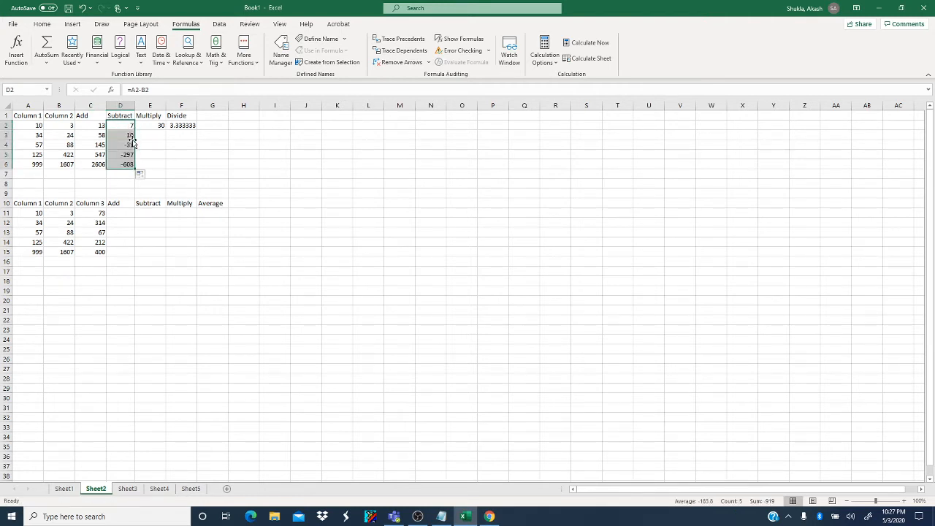
{"action": "left_click", "coordinate": [148, 141]}
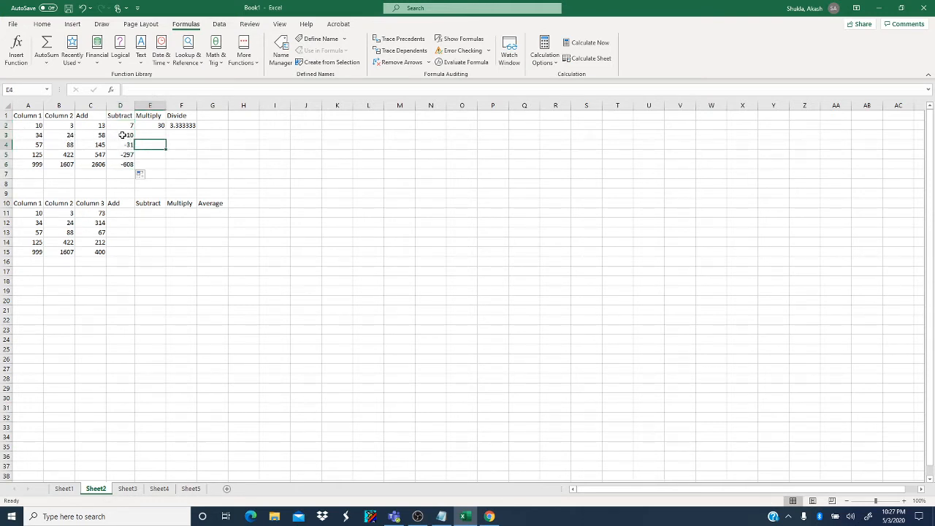
- Fill the Multiply formula from E2 down through E6 in the first table
{"action": "left_click", "coordinate": [161, 126]}
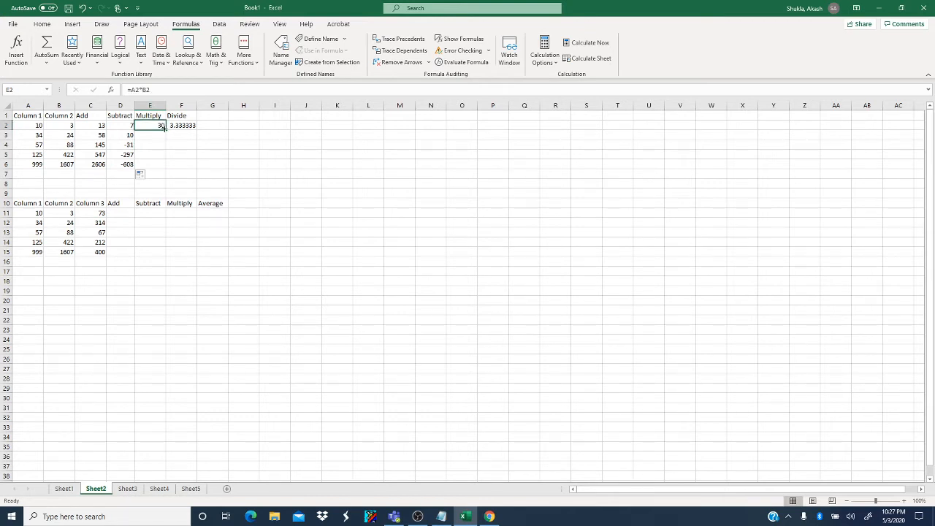
{"action": "left_click_drag", "start_coordinate": [166, 129], "coordinate": [166, 128]}
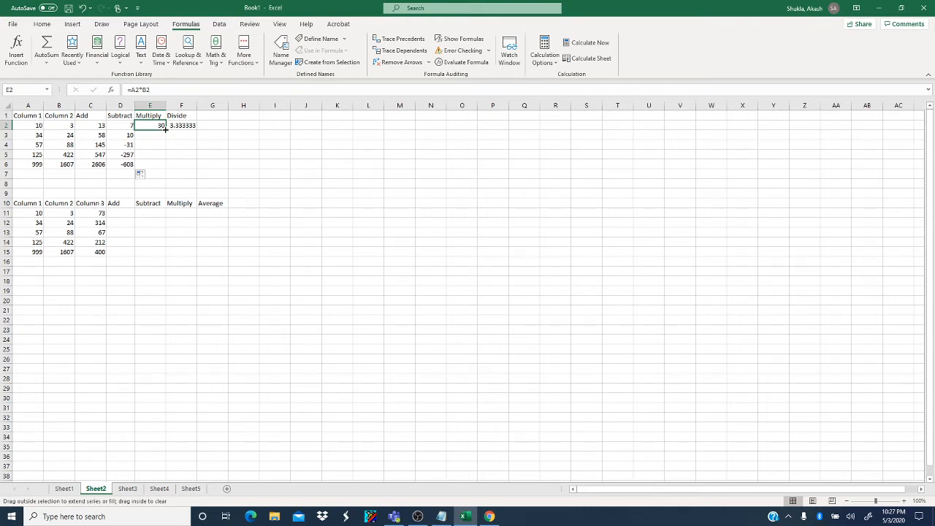
{"action": "left_click_drag", "start_coordinate": [166, 128], "coordinate": [167, 168]}
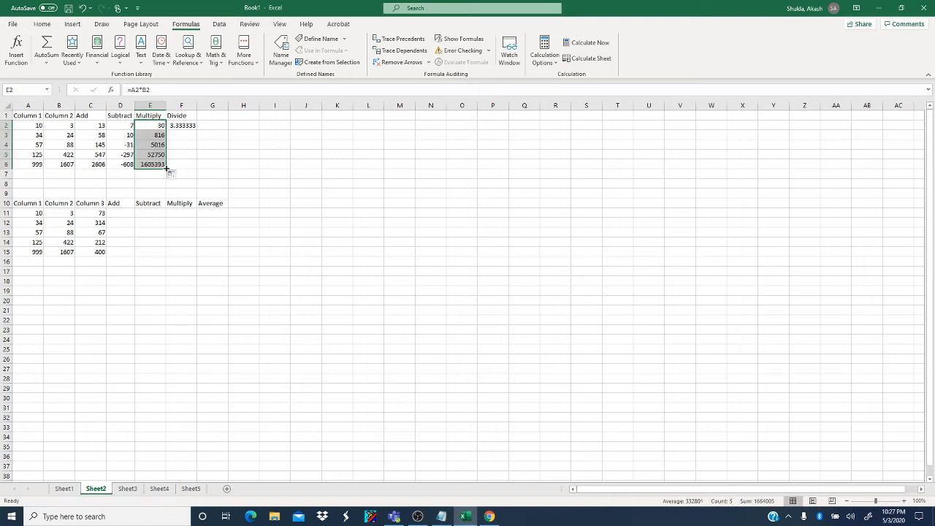
- Fill the Divide formula from F2 down through F6 in the first table
{"action": "left_click", "coordinate": [190, 126]}
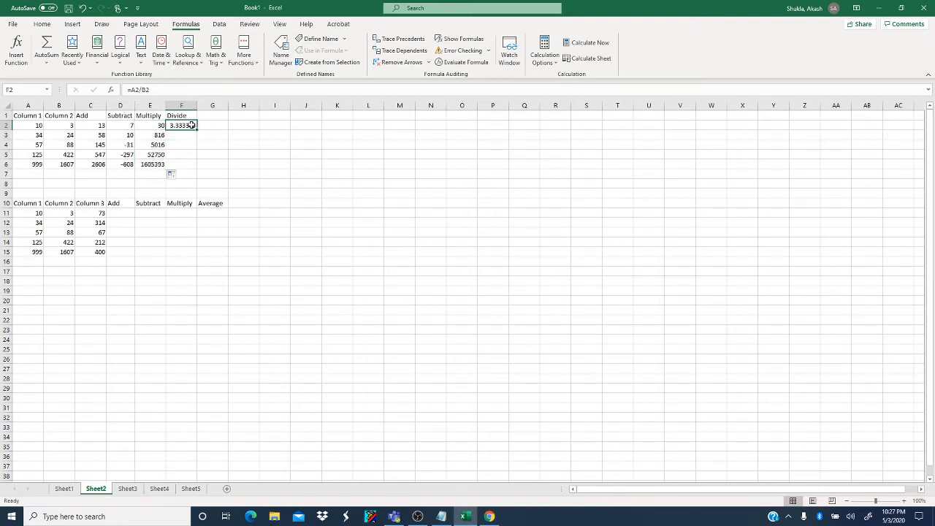
{"action": "double_click", "coordinate": [195, 129]}
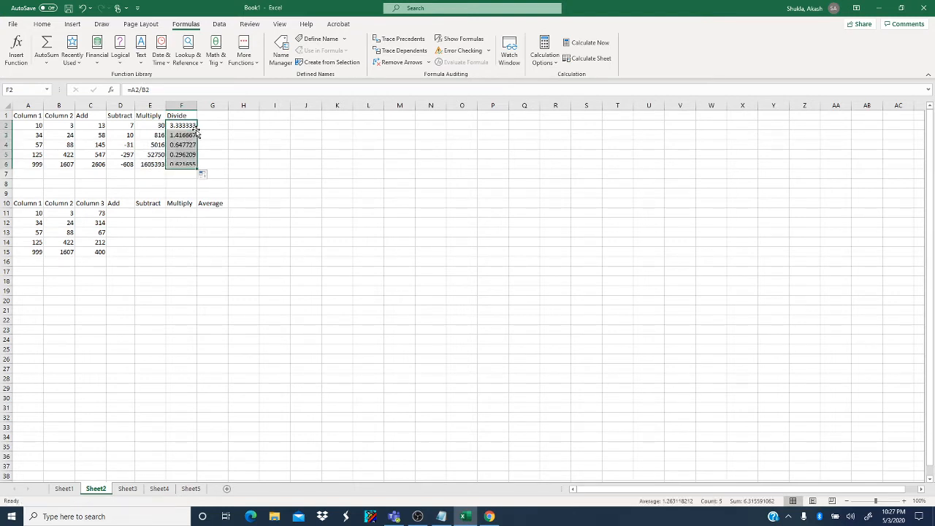
{"action": "left_click", "coordinate": [216, 137]}
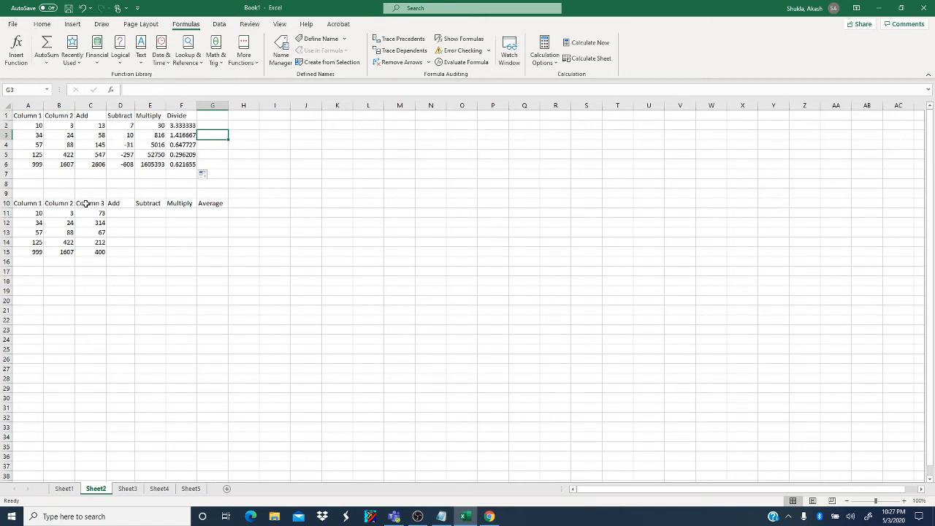
- Enter the formula =A11+B11+C11 in cell D11 under Add and fill it down through D15
{"action": "left_click", "coordinate": [119, 217]}
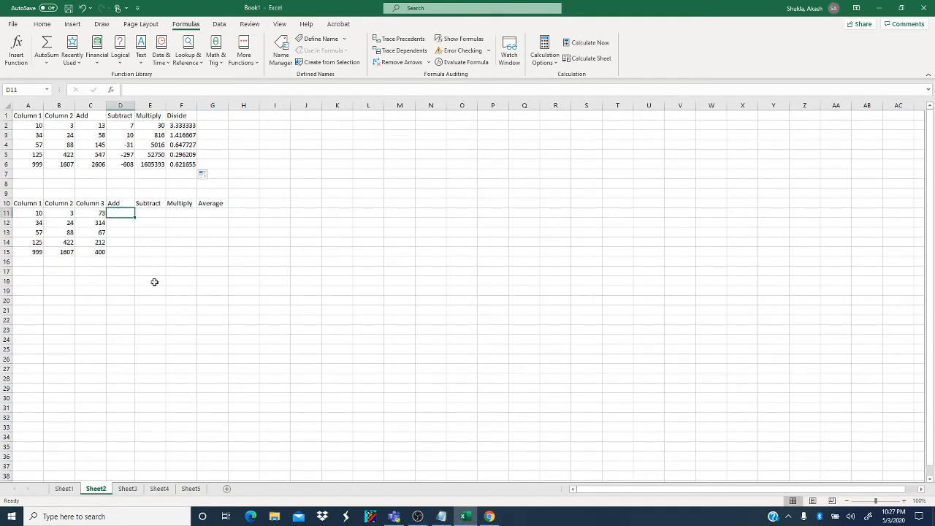
{"action": "type", "text": "="}
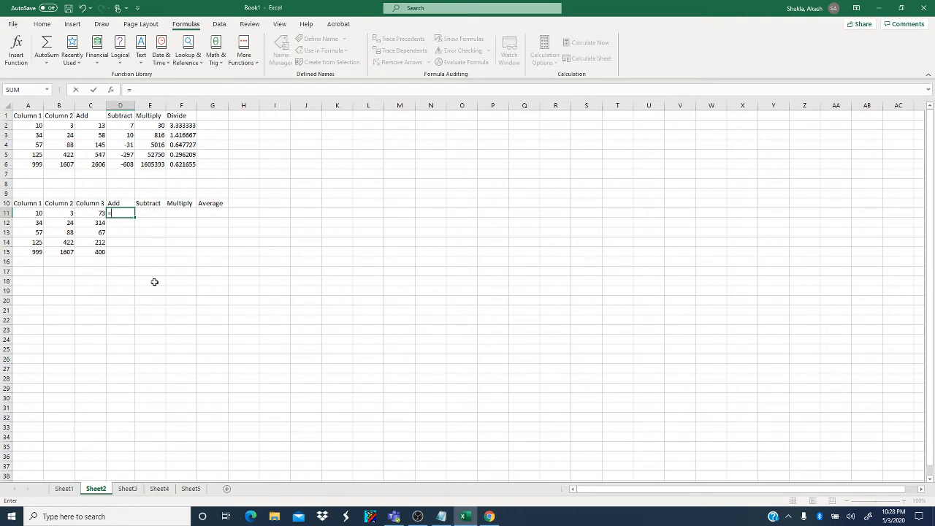
{"action": "left_click", "coordinate": [36, 212]}
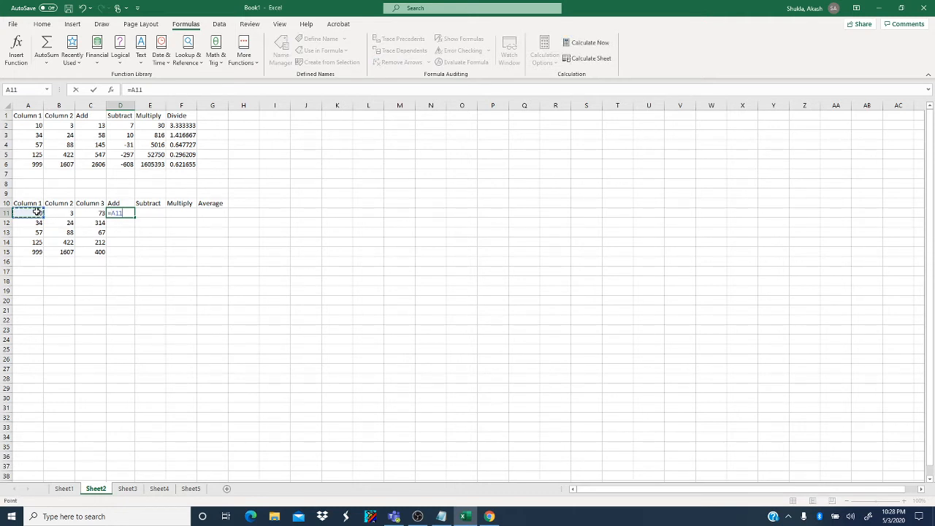
{"action": "type", "text": "+"}
{"action": "left_click", "coordinate": [59, 212]}
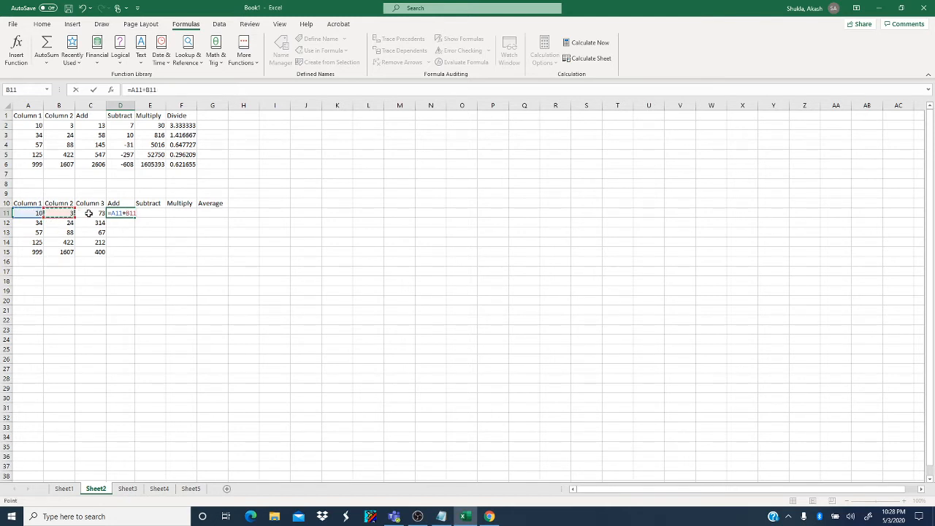
{"action": "type", "text": "+"}
{"action": "left_click", "coordinate": [90, 213]}
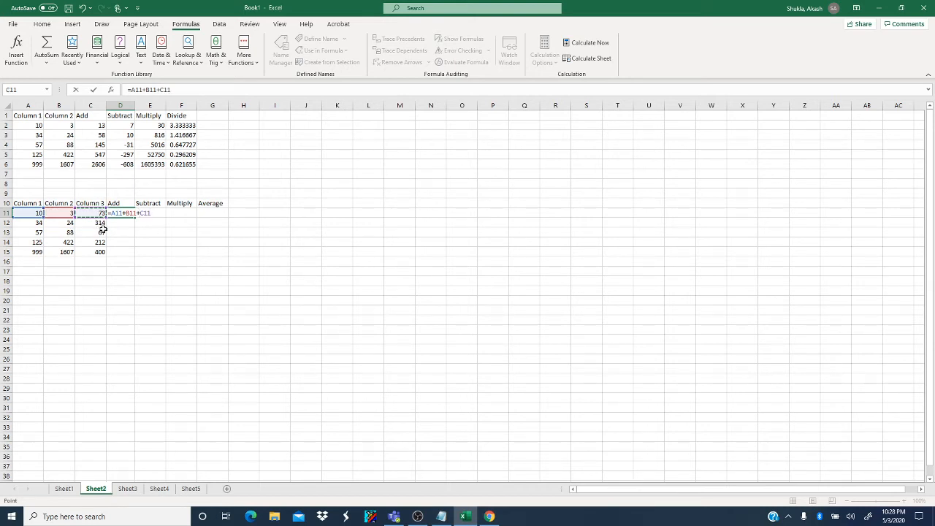
{"action": "key", "text": "Return"}
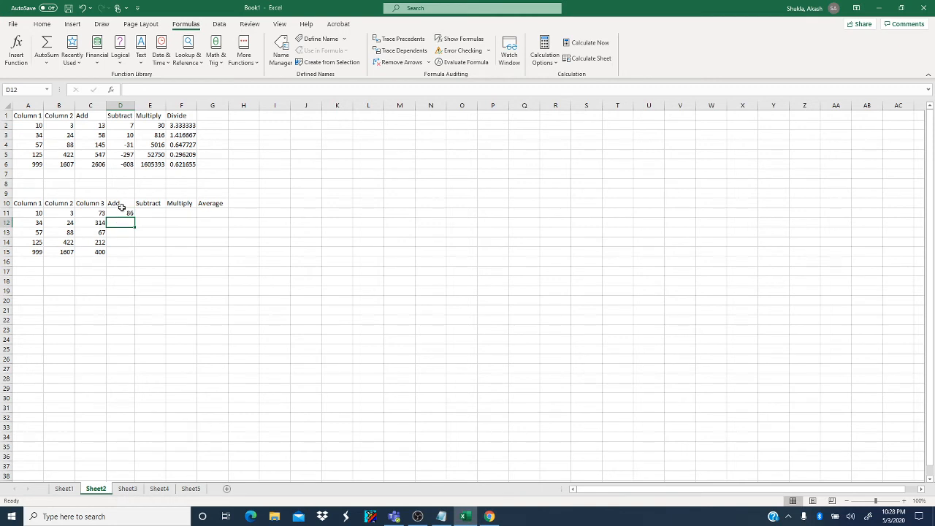
{"action": "left_click", "coordinate": [122, 212]}
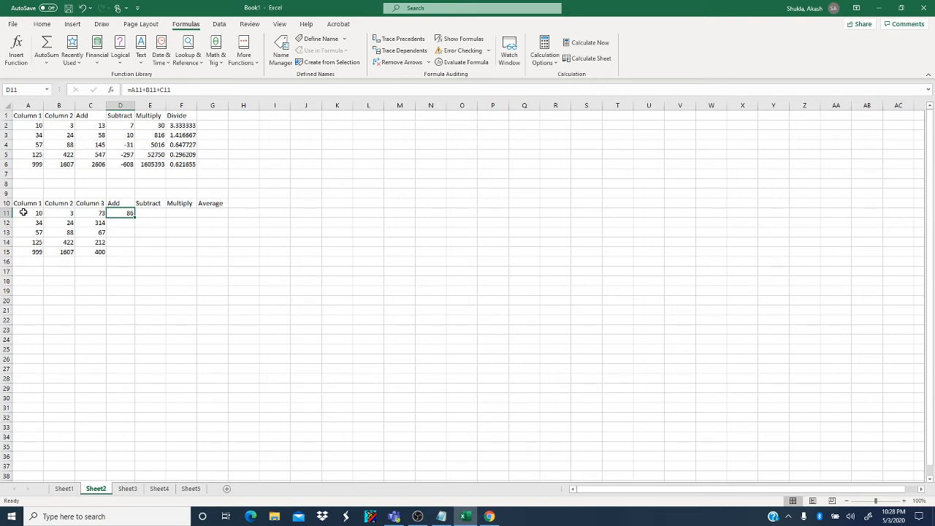
{"action": "double_click", "coordinate": [135, 217]}
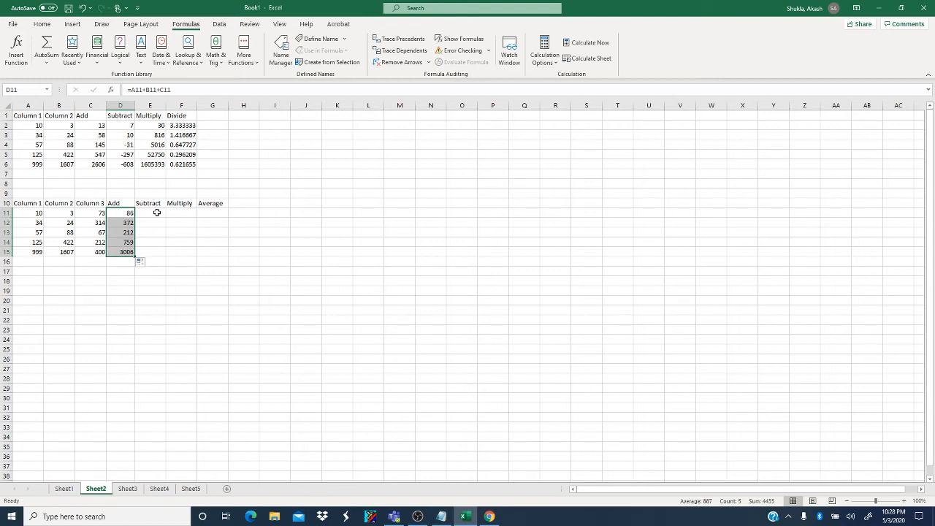
- Enter the formula =A11-B11-C11 in cell E11 under Subtract and fill it down through E15
{"action": "left_click", "coordinate": [157, 212]}
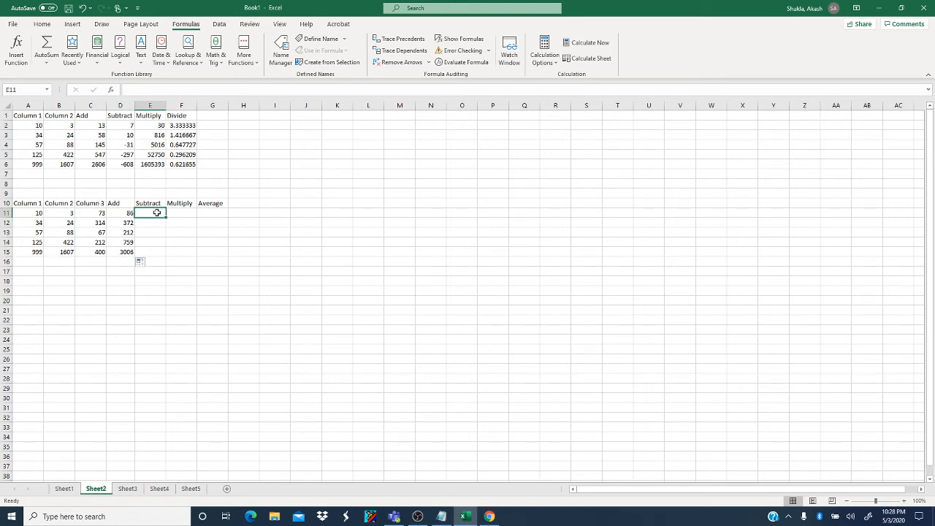
{"action": "type", "text": "="}
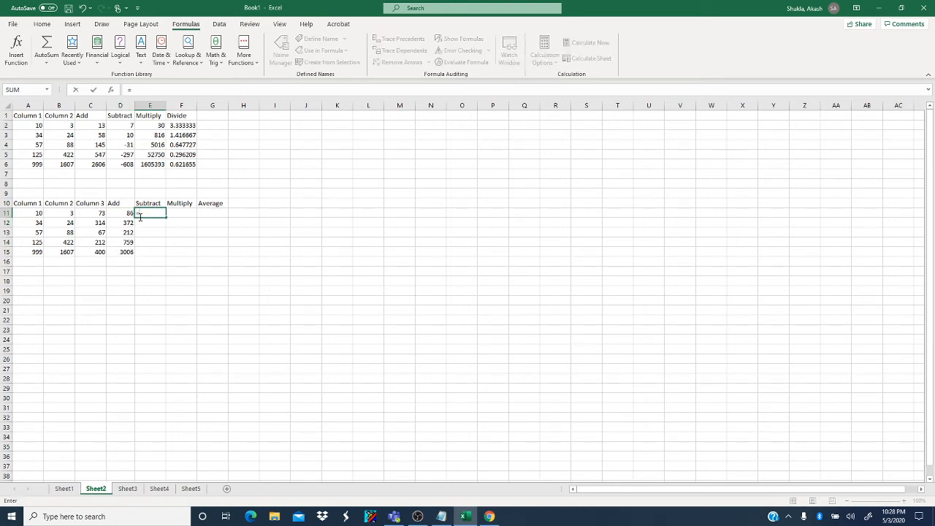
{"action": "left_click", "coordinate": [38, 213]}
{"action": "type", "text": "-"}
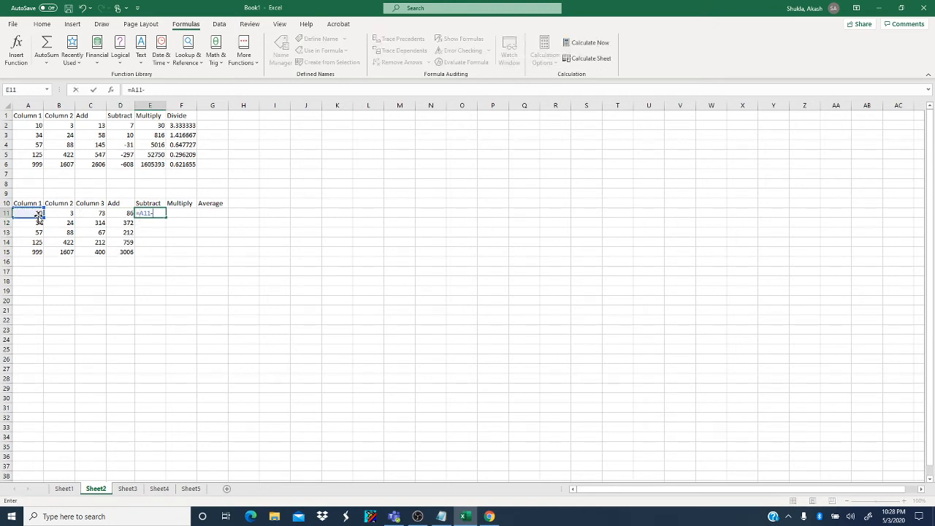
{"action": "left_click", "coordinate": [53, 217]}
{"action": "type", "text": "-"}
{"action": "left_click", "coordinate": [92, 217]}
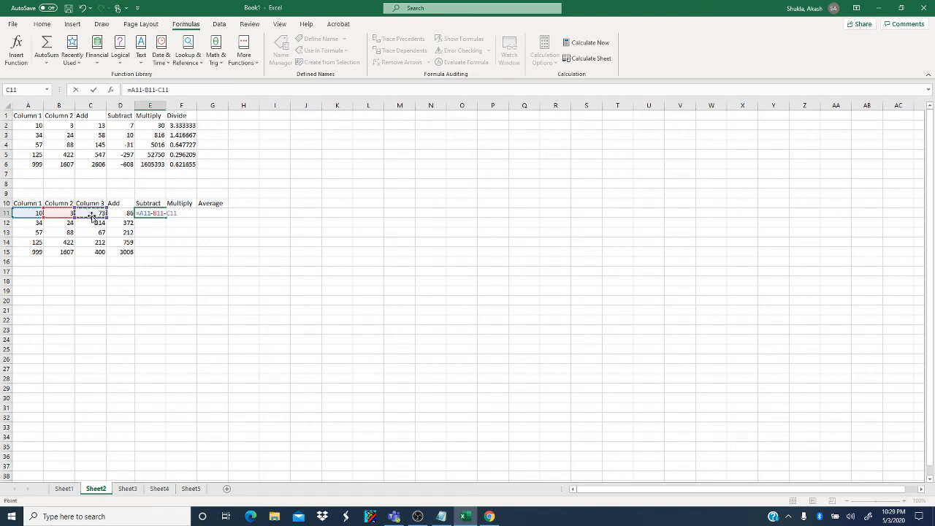
{"action": "key", "text": "Return"}
{"action": "left_click", "coordinate": [155, 213]}
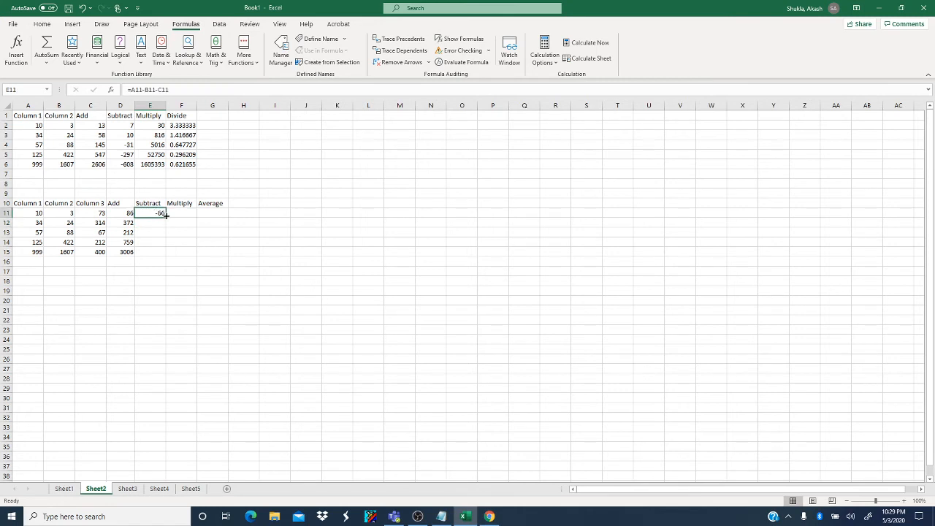
{"action": "double_click", "coordinate": [167, 217]}
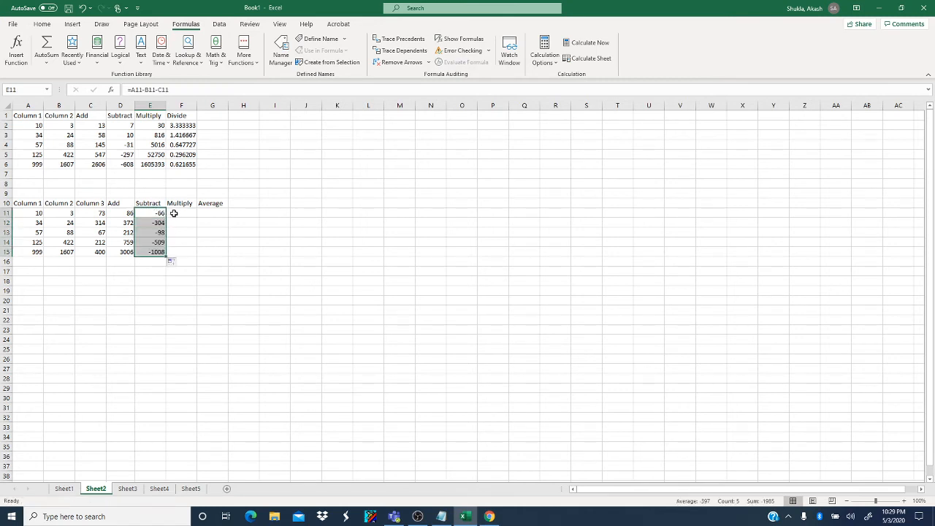
- Enter the formula =A11*B11*C11 in cell F11 under Multiply in the second table
{"action": "left_click", "coordinate": [177, 212]}
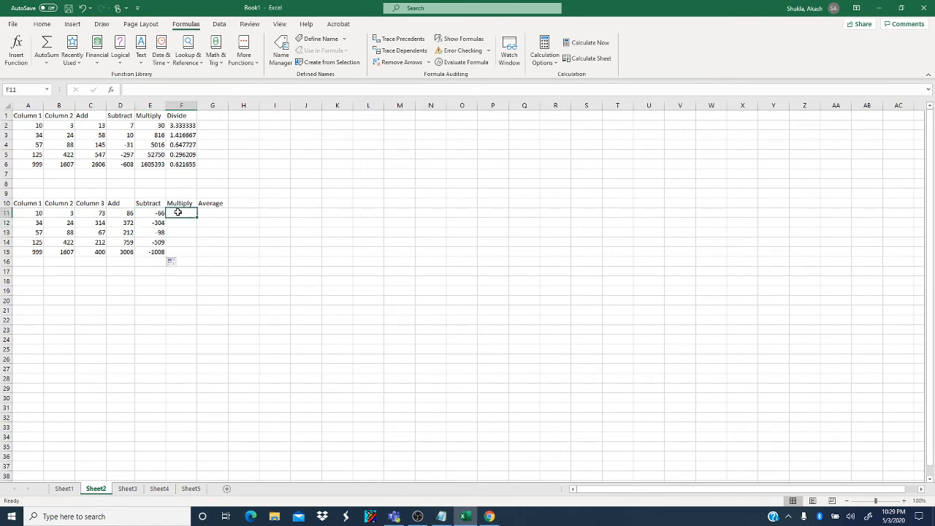
{"action": "type", "text": "="}
{"action": "left_click", "coordinate": [34, 212]}
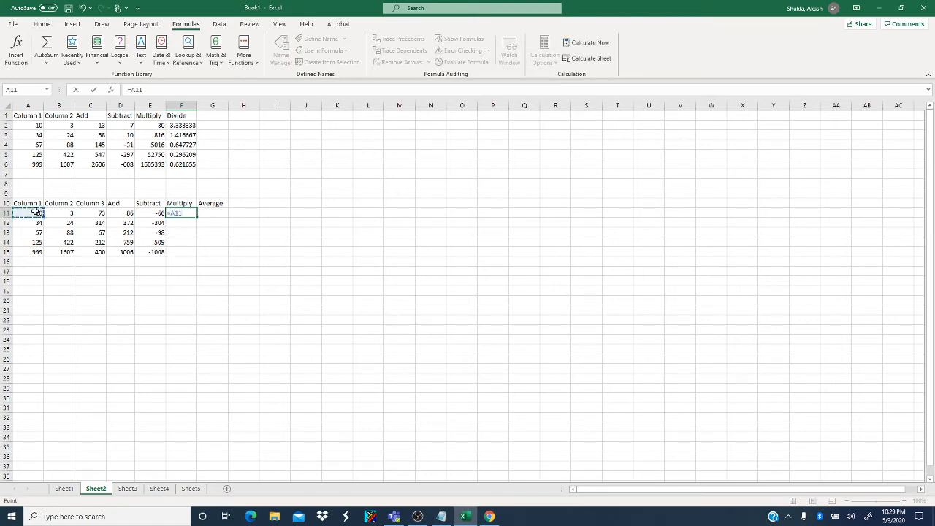
{"action": "type", "text": "*"}
{"action": "left_click", "coordinate": [57, 212]}
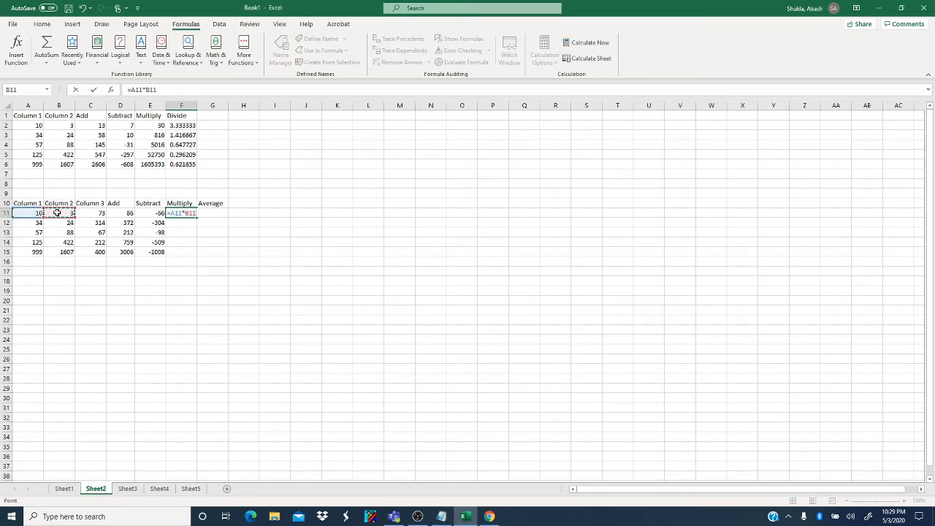
{"action": "type", "text": "*"}
{"action": "left_click", "coordinate": [86, 213]}
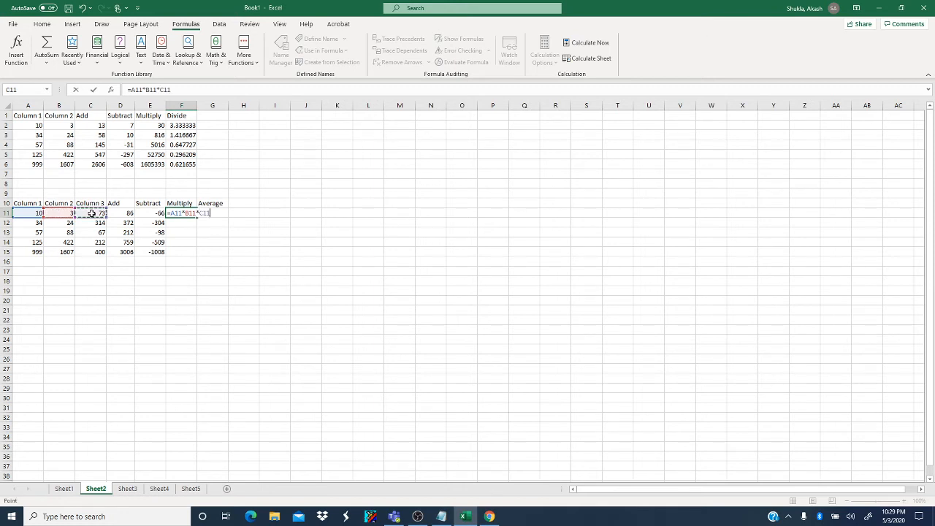
{"action": "key", "text": "Return"}
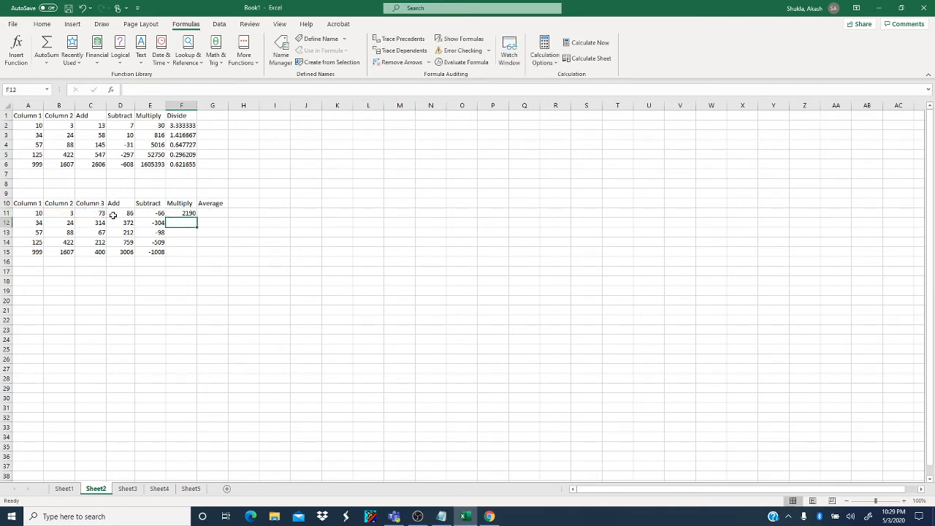
- Fill the second table's Multiply formula from F11 down through F15 and autofit the width of column F
{"action": "left_click", "coordinate": [192, 215]}
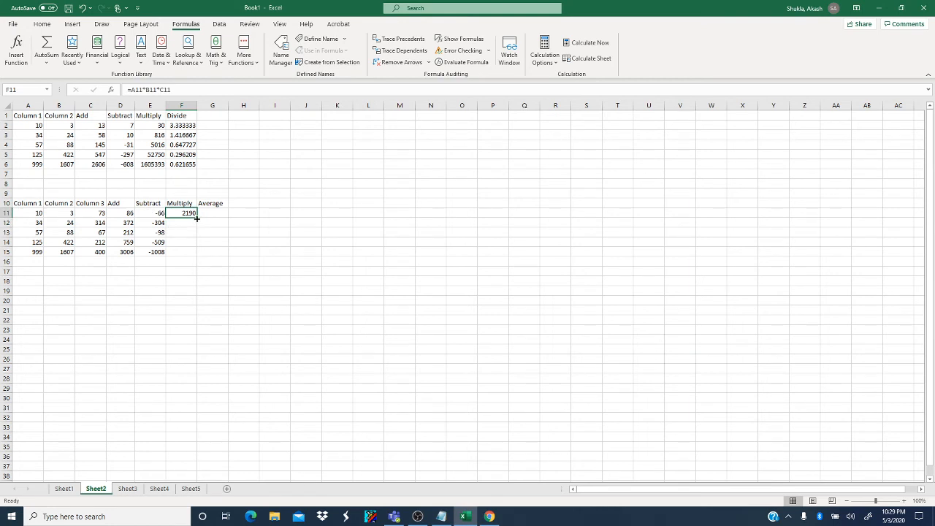
{"action": "left_click_drag", "start_coordinate": [196, 218], "coordinate": [198, 258]}
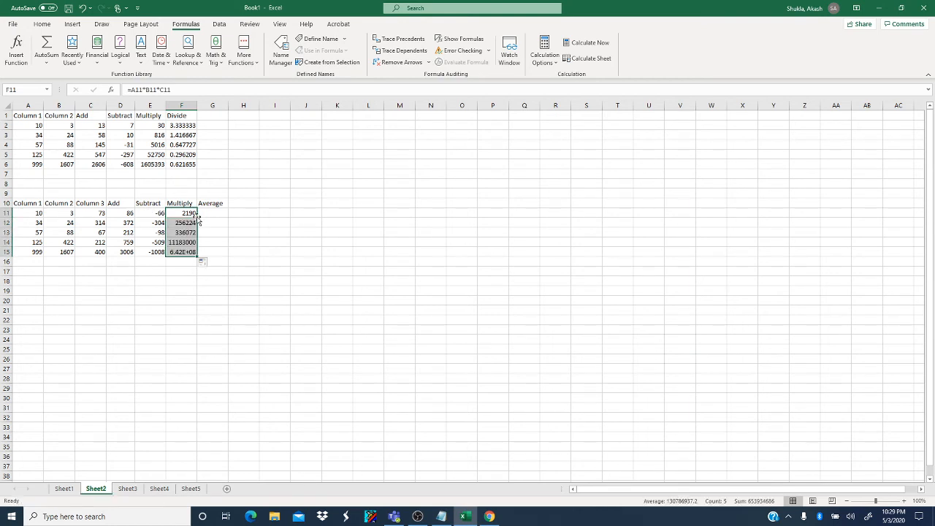
{"action": "double_click", "coordinate": [197, 105]}
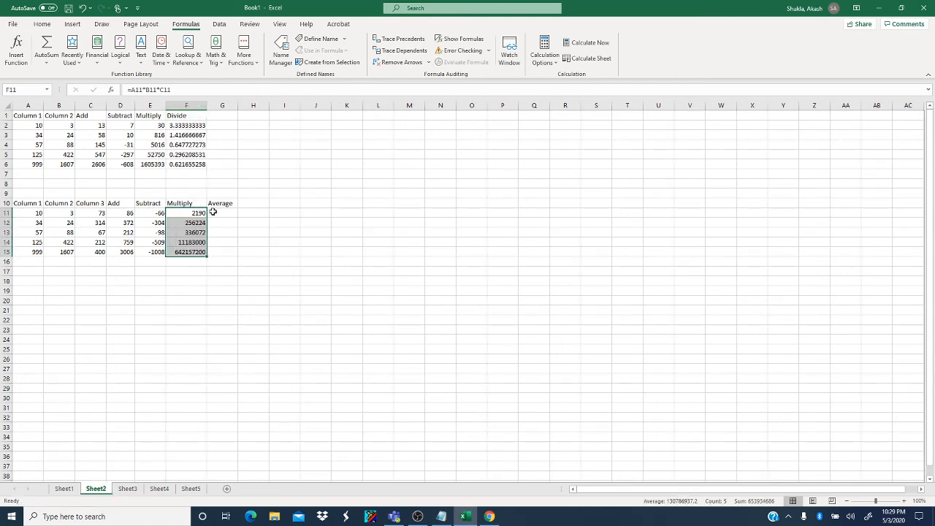
- Highlight cells A11 to C11 in the second table with a yellow fill
{"action": "left_click", "coordinate": [212, 212]}
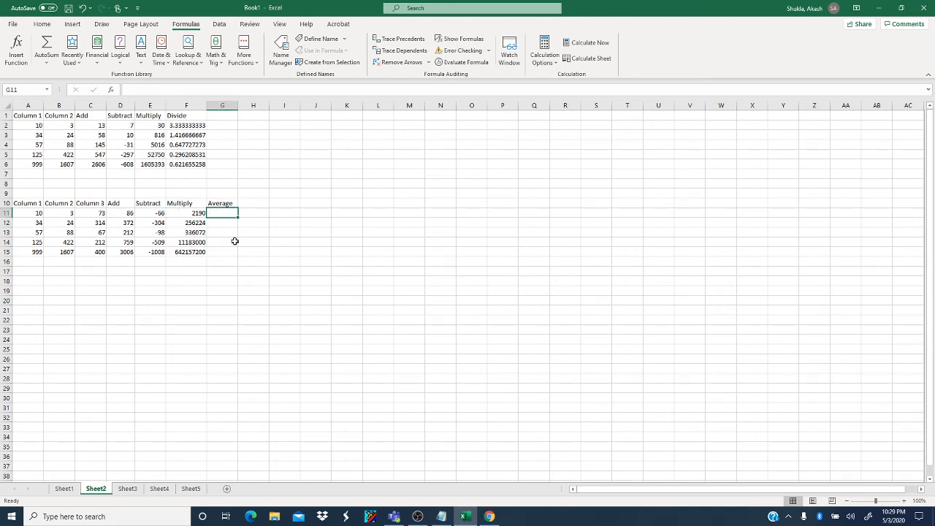
{"action": "left_click_drag", "start_coordinate": [36, 212], "coordinate": [84, 213]}
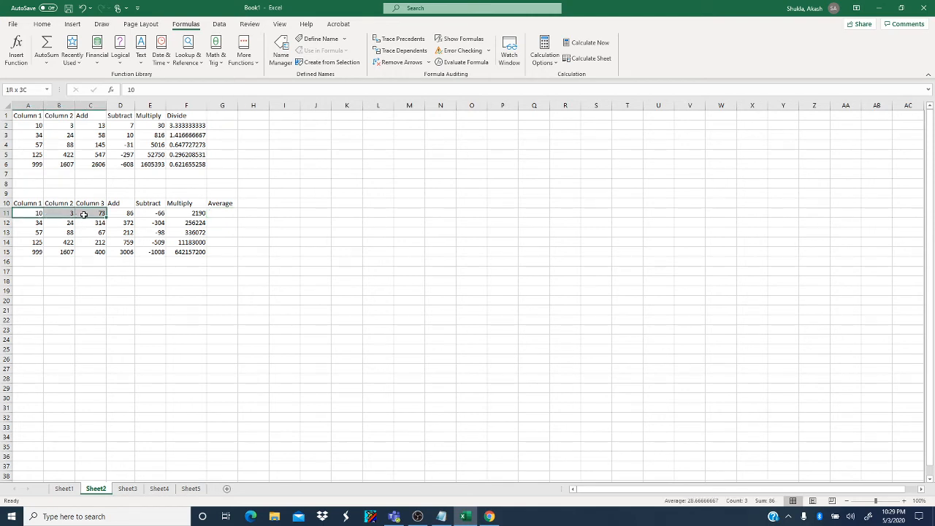
{"action": "left_click", "coordinate": [41, 24]}
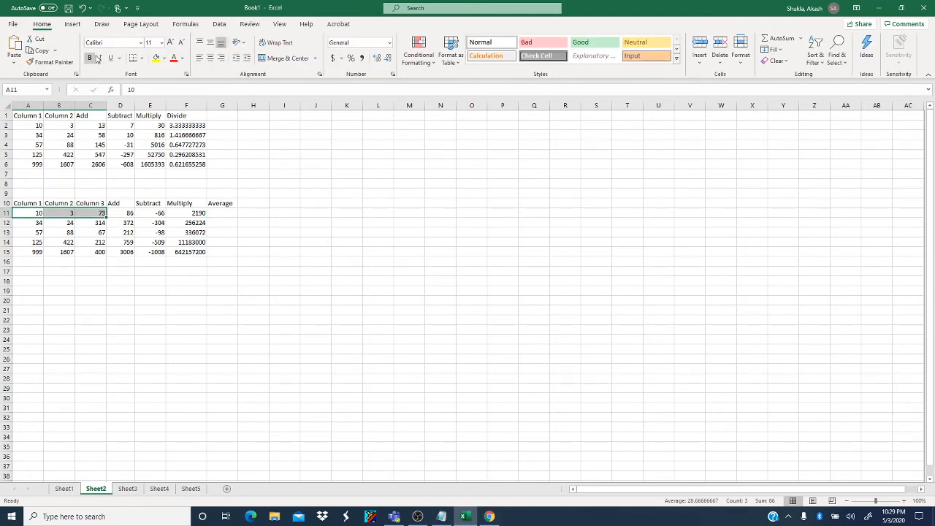
{"action": "left_click", "coordinate": [157, 61]}
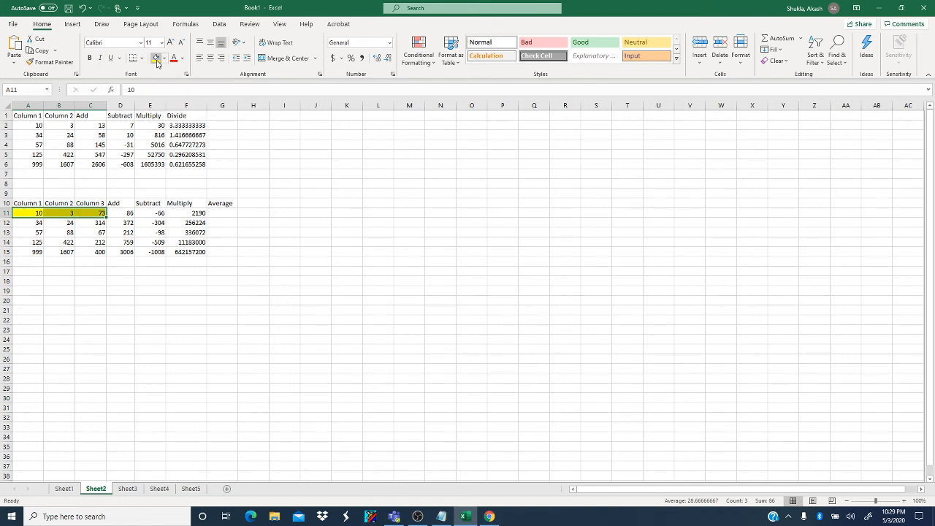
{"action": "left_click", "coordinate": [146, 210]}
{"action": "left_click", "coordinate": [38, 211]}
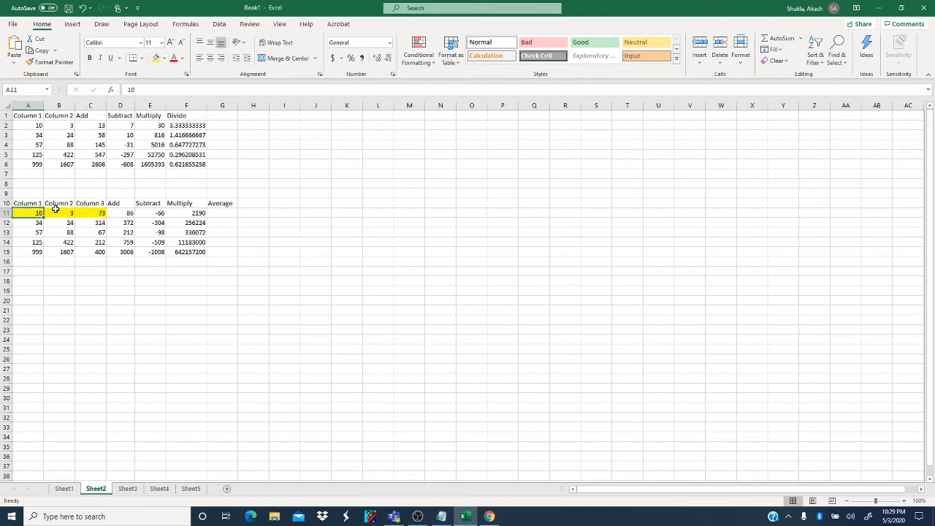
{"action": "left_click_drag", "start_coordinate": [55, 210], "coordinate": [95, 212]}
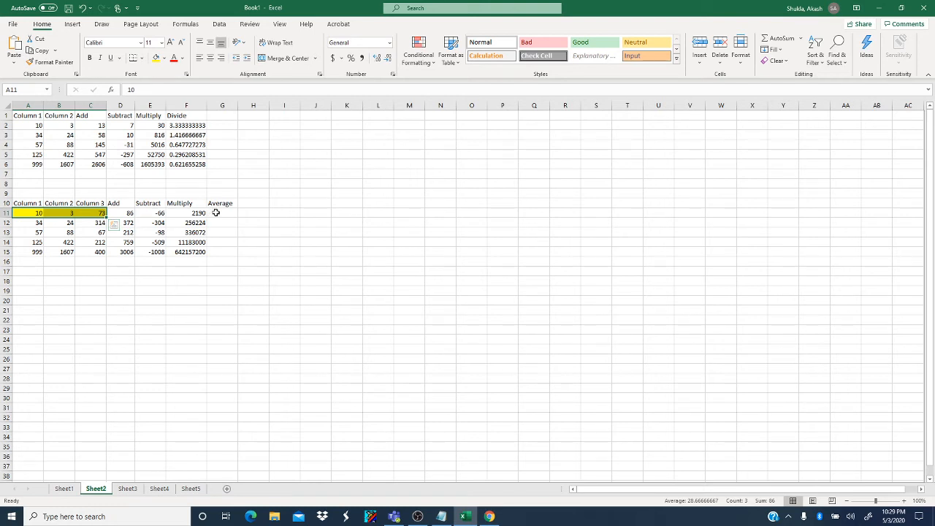
{"action": "left_click", "coordinate": [215, 212]}
{"action": "left_click_drag", "start_coordinate": [39, 212], "coordinate": [87, 212]}
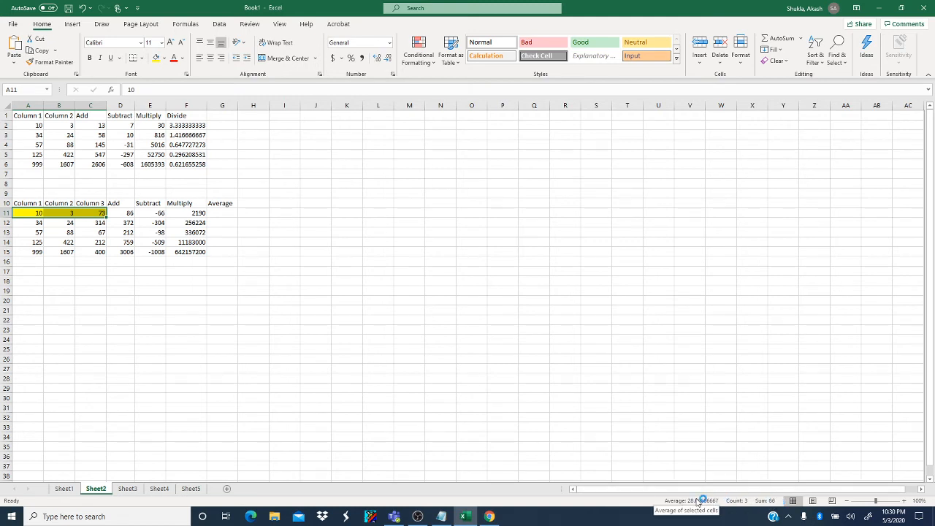
- Enter the formula =AVERAGE(A11:C11) in cell G11 under Average in the second table
{"action": "left_click", "coordinate": [223, 212]}
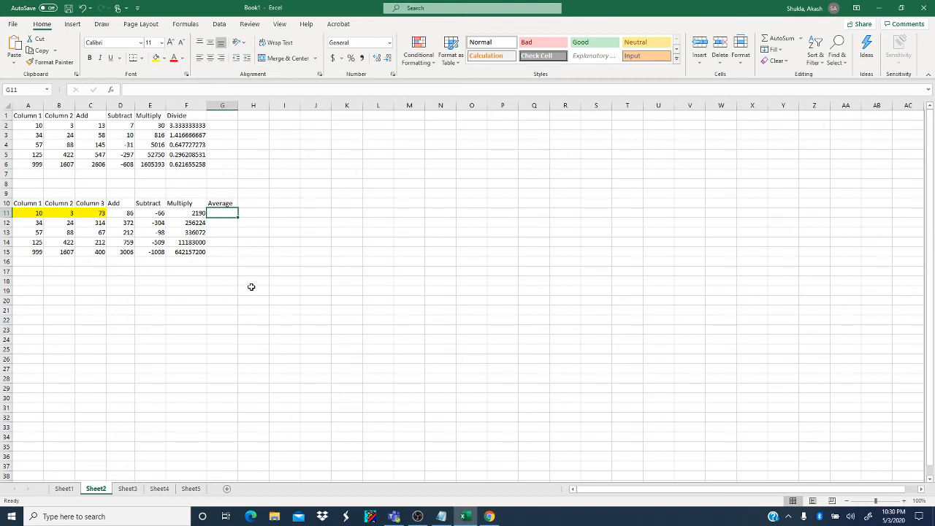
{"action": "type", "text": "="}
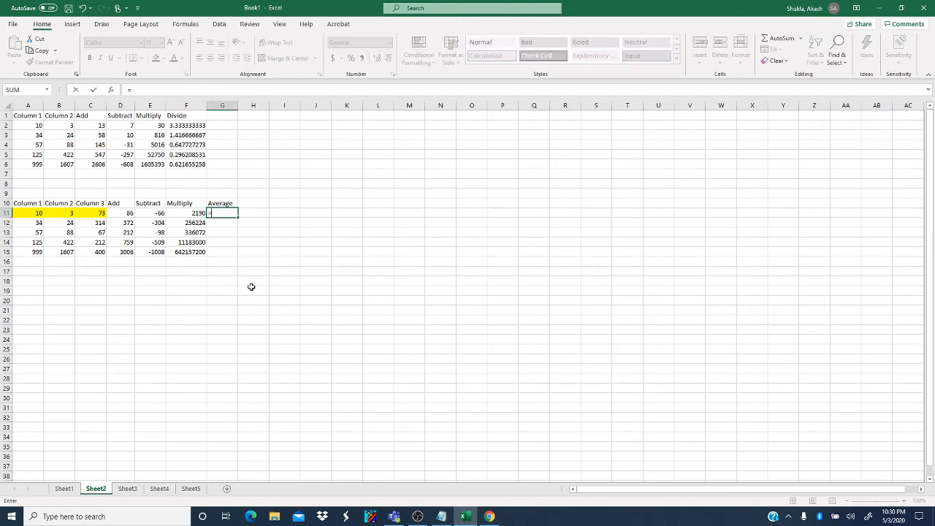
{"action": "type", "text": "av"}
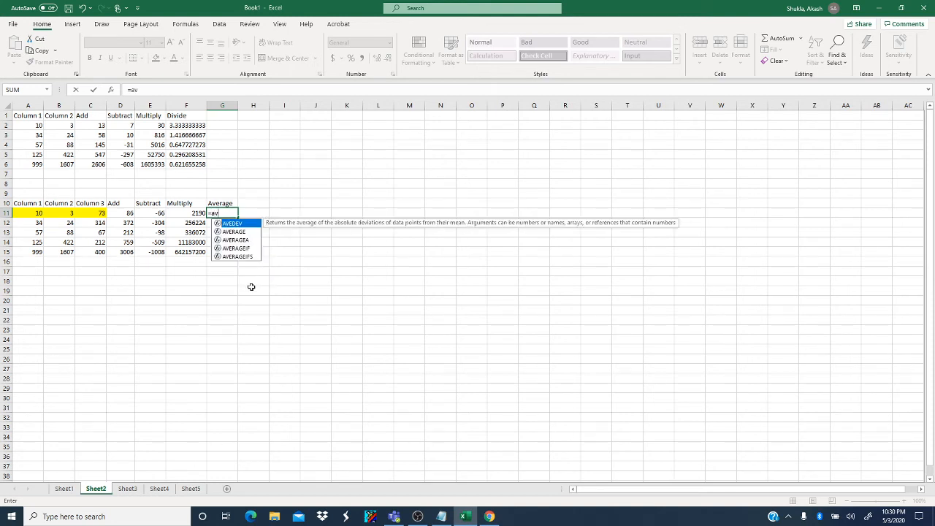
{"action": "type", "text": "er"}
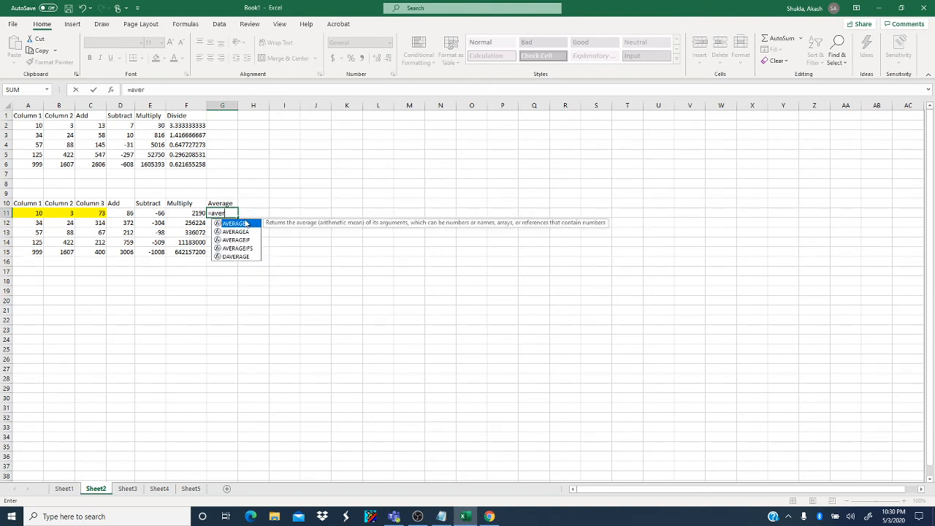
{"action": "double_click", "coordinate": [241, 225]}
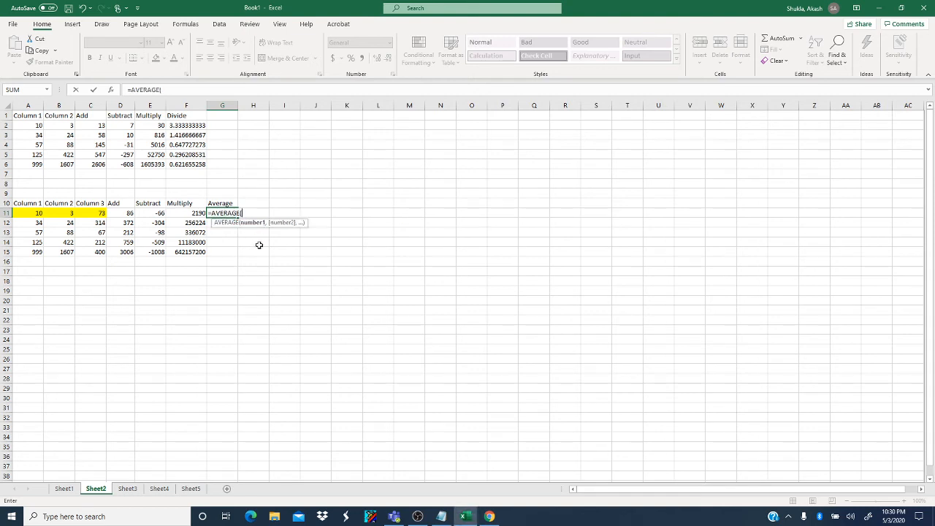
{"action": "left_click", "coordinate": [36, 213]}
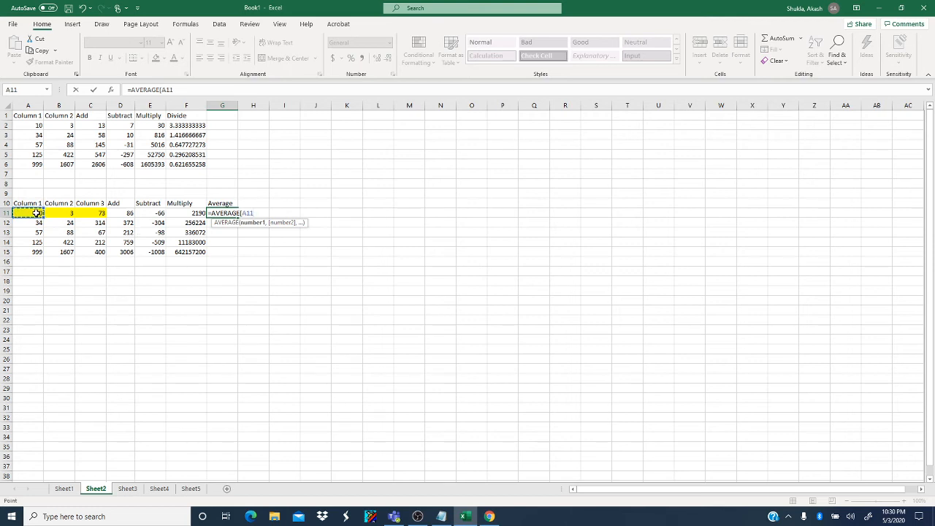
{"action": "left_click_drag", "start_coordinate": [36, 213], "coordinate": [79, 213]}
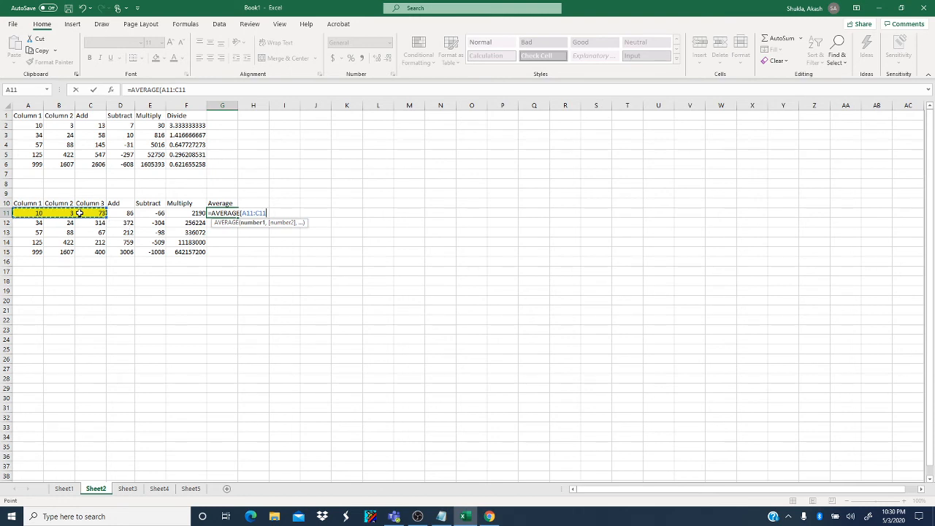
{"action": "type", "text": ")"}
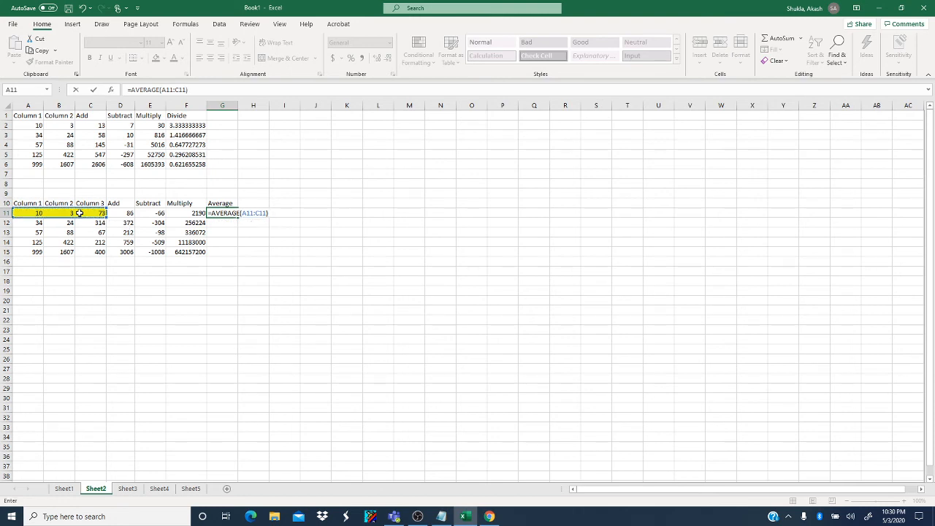
{"action": "key", "text": "Return"}
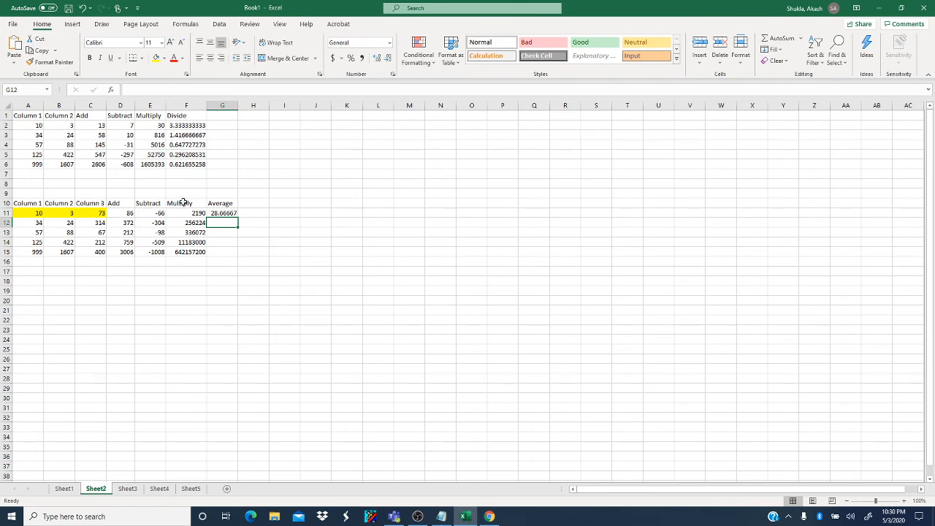
- Check the average of cells A11 to C11, and fill the Average formula from G11 down through G15
{"action": "left_click_drag", "start_coordinate": [27, 213], "coordinate": [82, 213]}
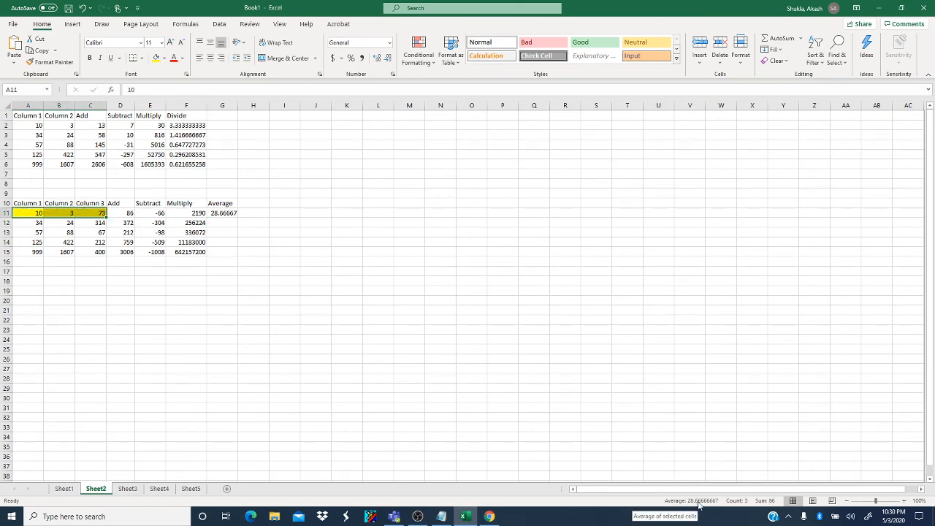
{"action": "left_click", "coordinate": [233, 214]}
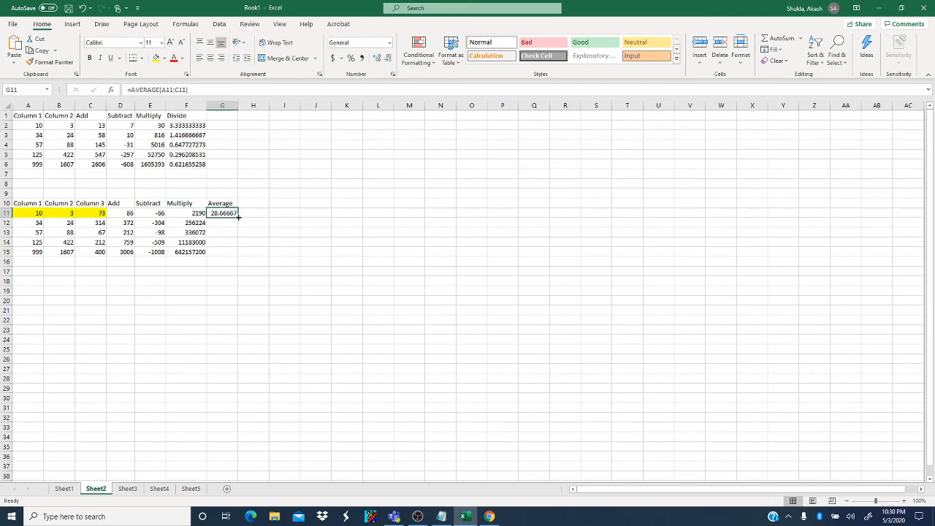
{"action": "double_click", "coordinate": [237, 217]}
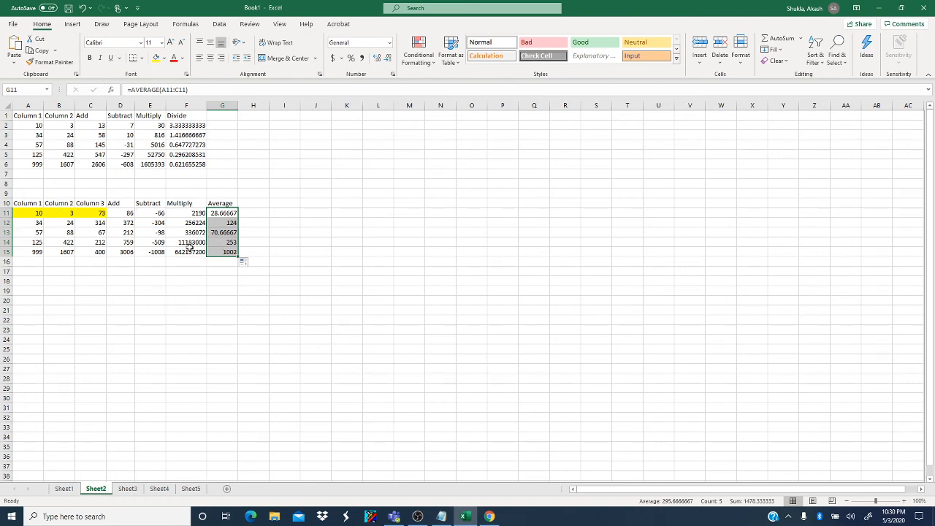
{"action": "left_click", "coordinate": [220, 222]}
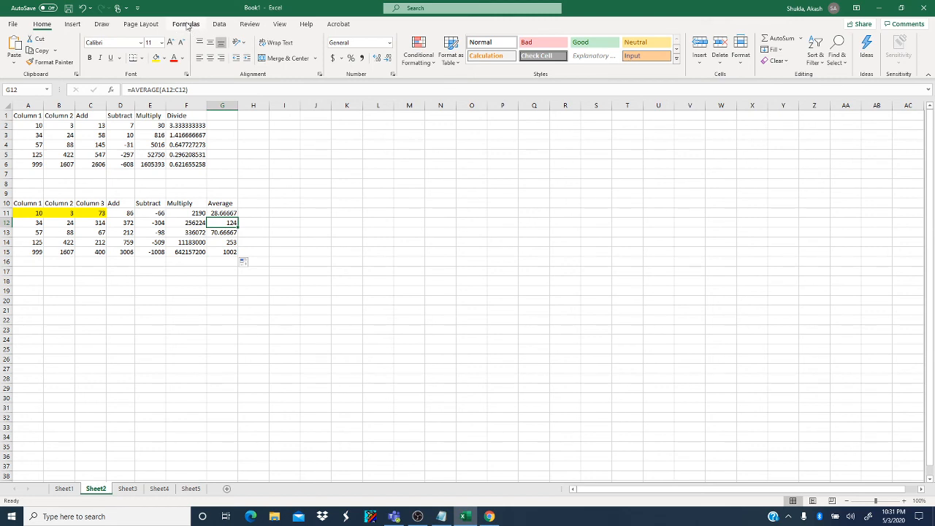
- Browse the function library's Lookup & Reference, Math & Trig and More Functions categories
{"action": "left_click", "coordinate": [187, 24]}
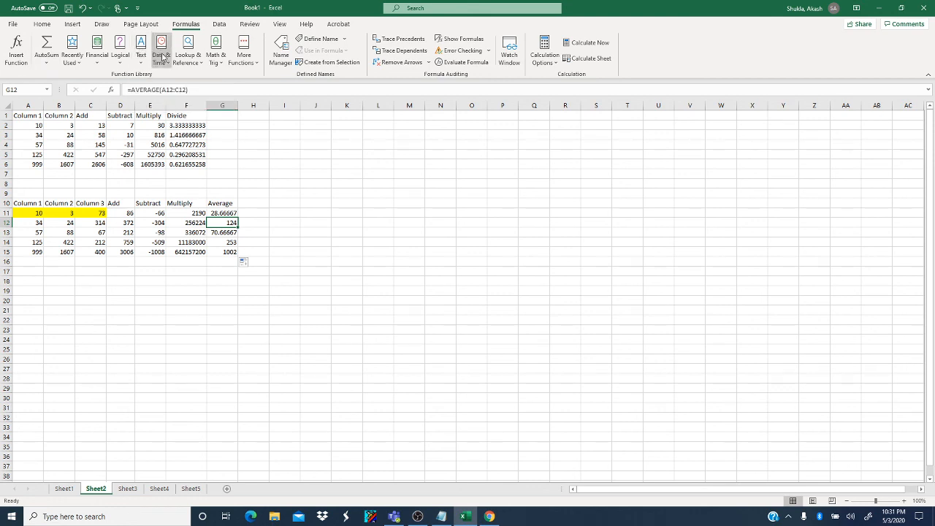
{"action": "left_click", "coordinate": [196, 55]}
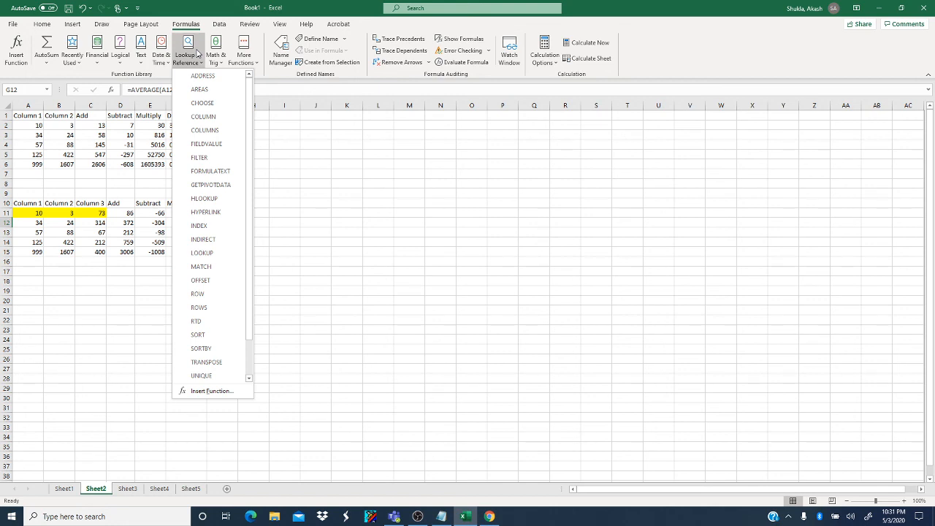
{"action": "left_click", "coordinate": [197, 52]}
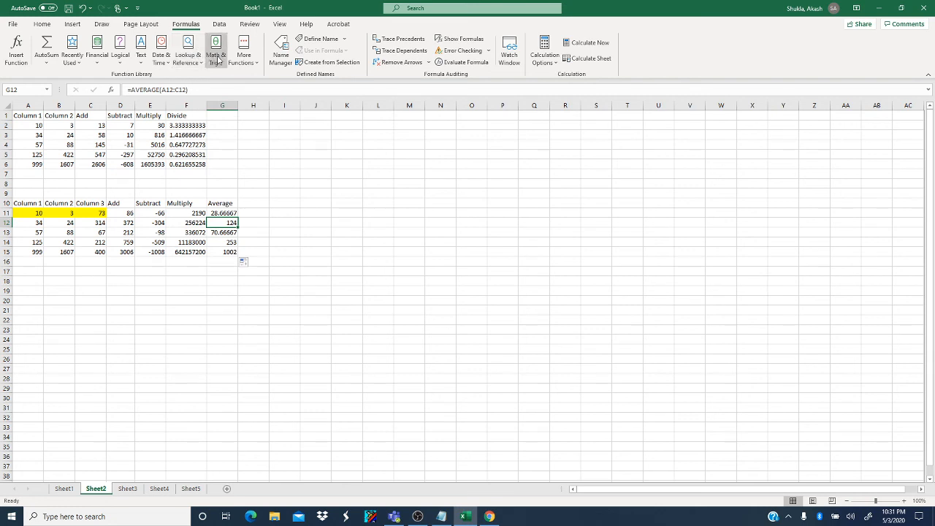
{"action": "left_click", "coordinate": [216, 58]}
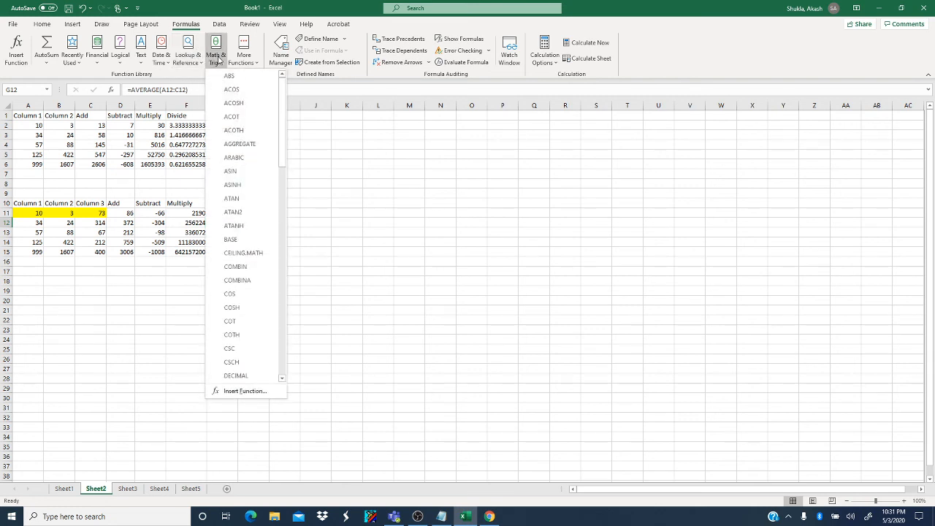
{"action": "left_click", "coordinate": [243, 59]}
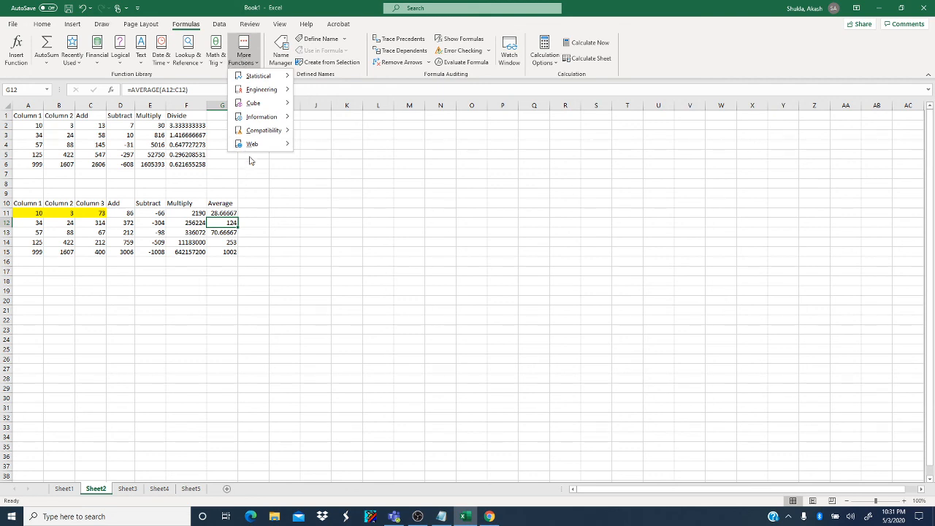
{"action": "left_click", "coordinate": [268, 223]}
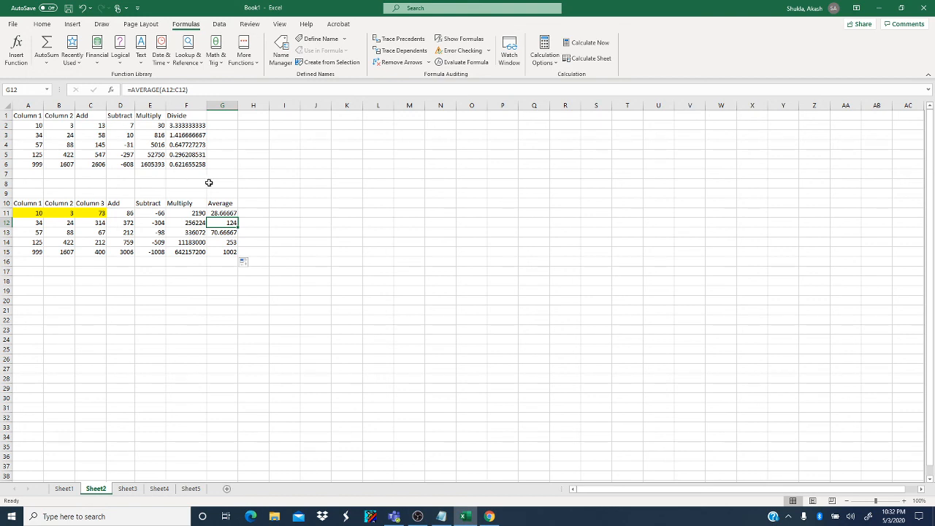
{"action": "left_click", "coordinate": [423, 521]}
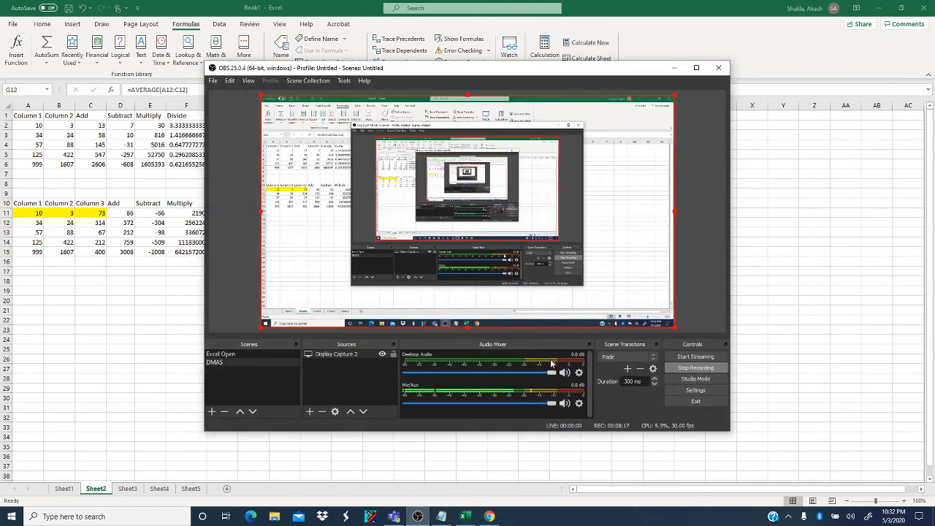